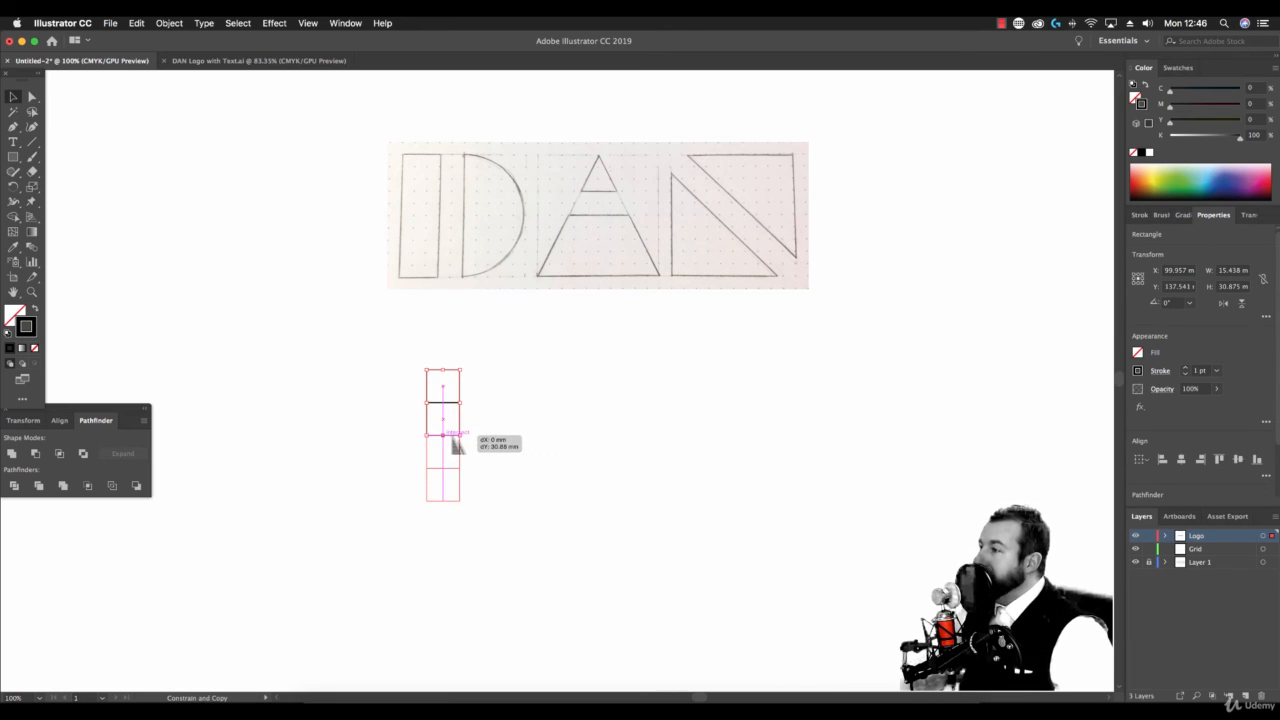
- Duplicate the stacked squares straight downward until they form a single column of ten squares
{"action": "left_click_drag", "start_coordinate": [443, 371], "coordinate": [484, 497]}
{"action": "left_click", "coordinate": [481, 497]}
{"action": "scroll", "coordinate": [475, 560], "scroll_direction": "down", "scroll_amount": 1}
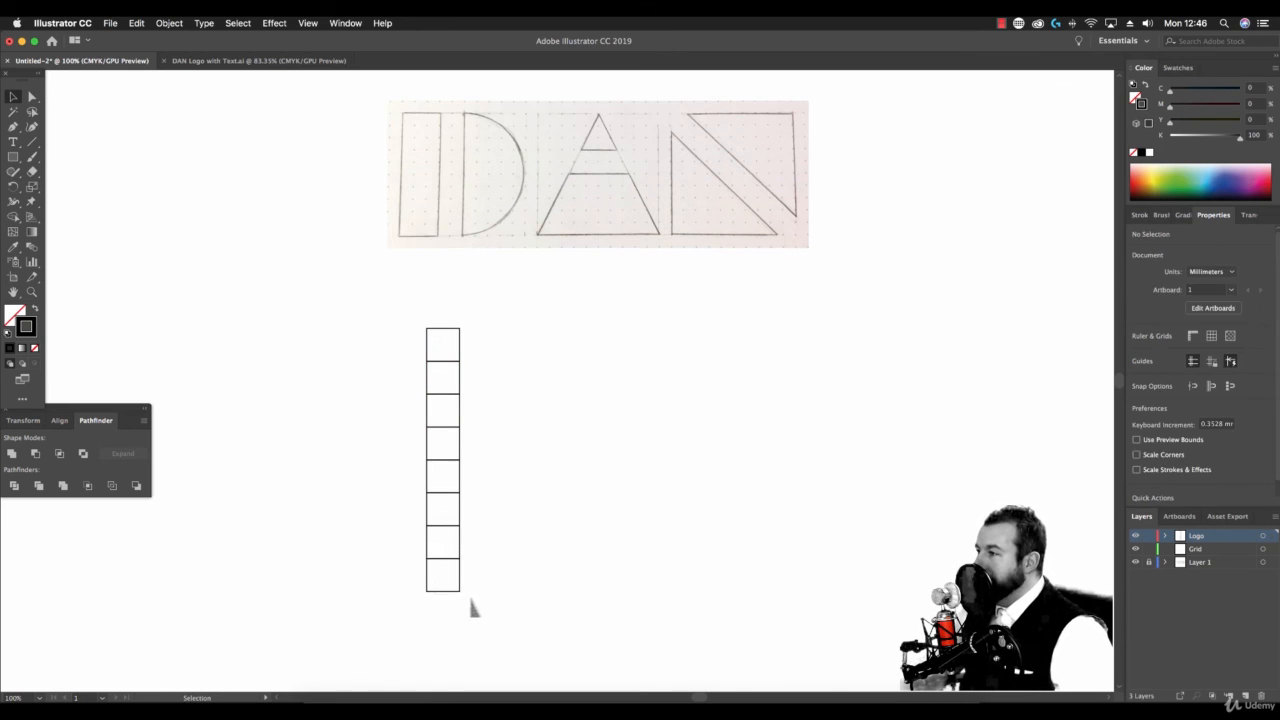
{"action": "left_click_drag", "start_coordinate": [471, 606], "coordinate": [451, 632]}
- Group the ten squares of the column and set their stroke weight to 0.25 pt
{"action": "left_click_drag", "start_coordinate": [586, 652], "coordinate": [374, 300]}
{"action": "left_click", "coordinate": [169, 22]}
{"action": "left_click", "coordinate": [185, 68]}
{"action": "left_click", "coordinate": [1216, 370]}
{"action": "left_click", "coordinate": [1238, 383]}
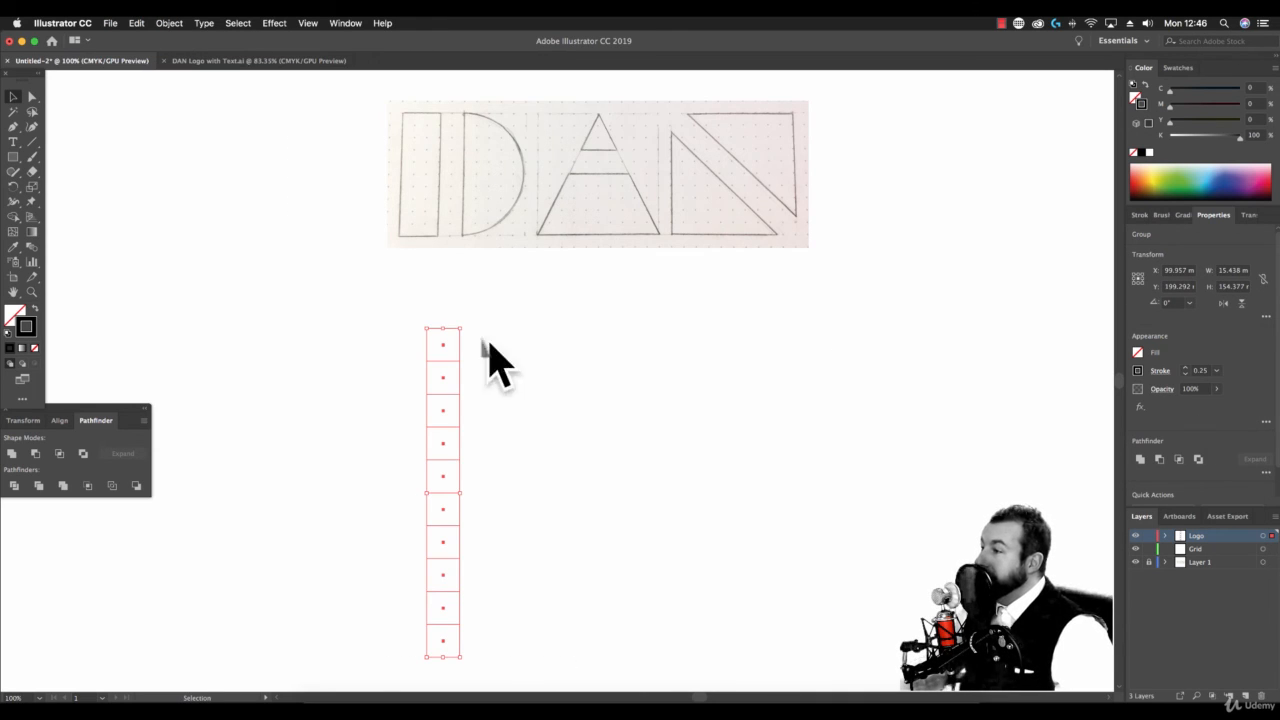
- Duplicate the column sideways into a ten-by-ten grid and scale it proportionally to about 112 mm square
{"action": "mouse_move", "coordinate": [460, 327]}
{"action": "left_mouse_down"}
{"action": "mouse_move", "coordinate": [460, 420]}
{"action": "mouse_move", "coordinate": [446, 320]}
{"action": "mouse_move", "coordinate": [539, 318]}
{"action": "left_mouse_up"}
{"action": "left_click_drag", "start_coordinate": [630, 522], "coordinate": [374, 285]}
{"action": "left_click_drag", "start_coordinate": [454, 322], "coordinate": [574, 340]}
{"action": "left_click", "coordinate": [760, 597]}
{"action": "left_click_drag", "start_coordinate": [760, 597], "coordinate": [356, 276]}
- Group all columns into one grid object and cut it from the Logo layer
{"action": "left_click", "coordinate": [169, 22]}
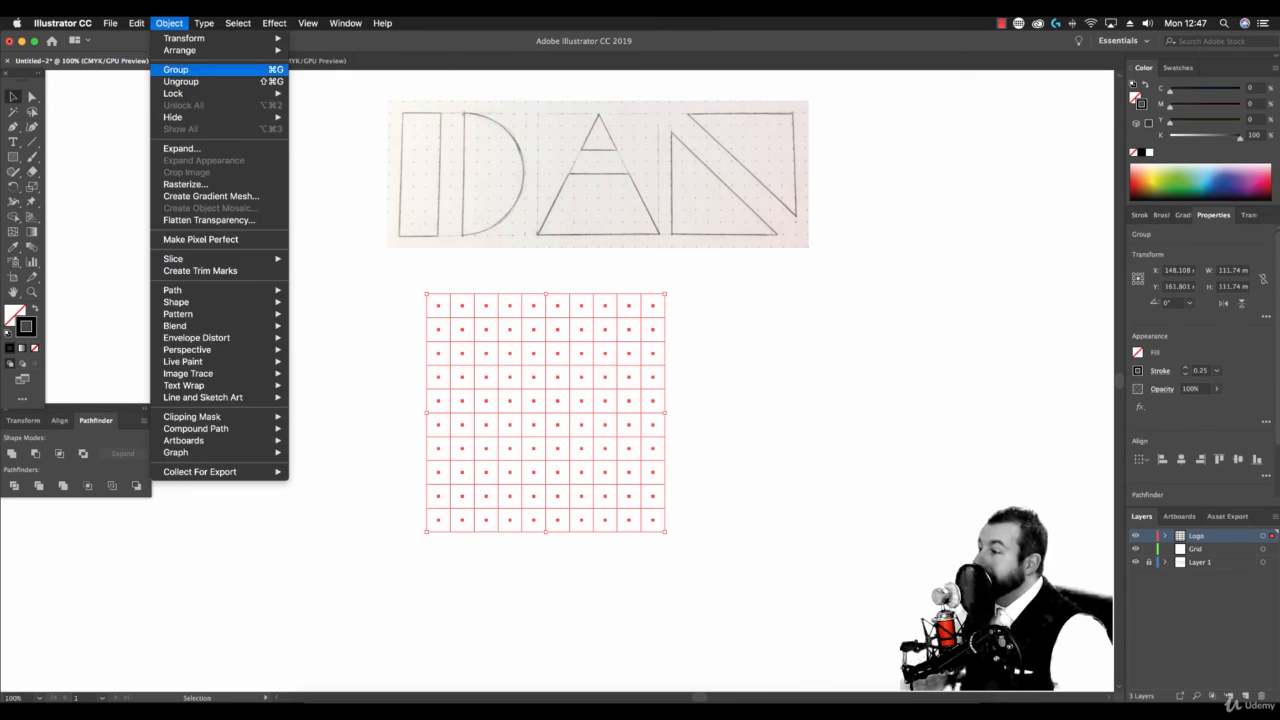
{"action": "left_click", "coordinate": [180, 71]}
{"action": "left_click", "coordinate": [136, 22]}
{"action": "left_click", "coordinate": [150, 63]}
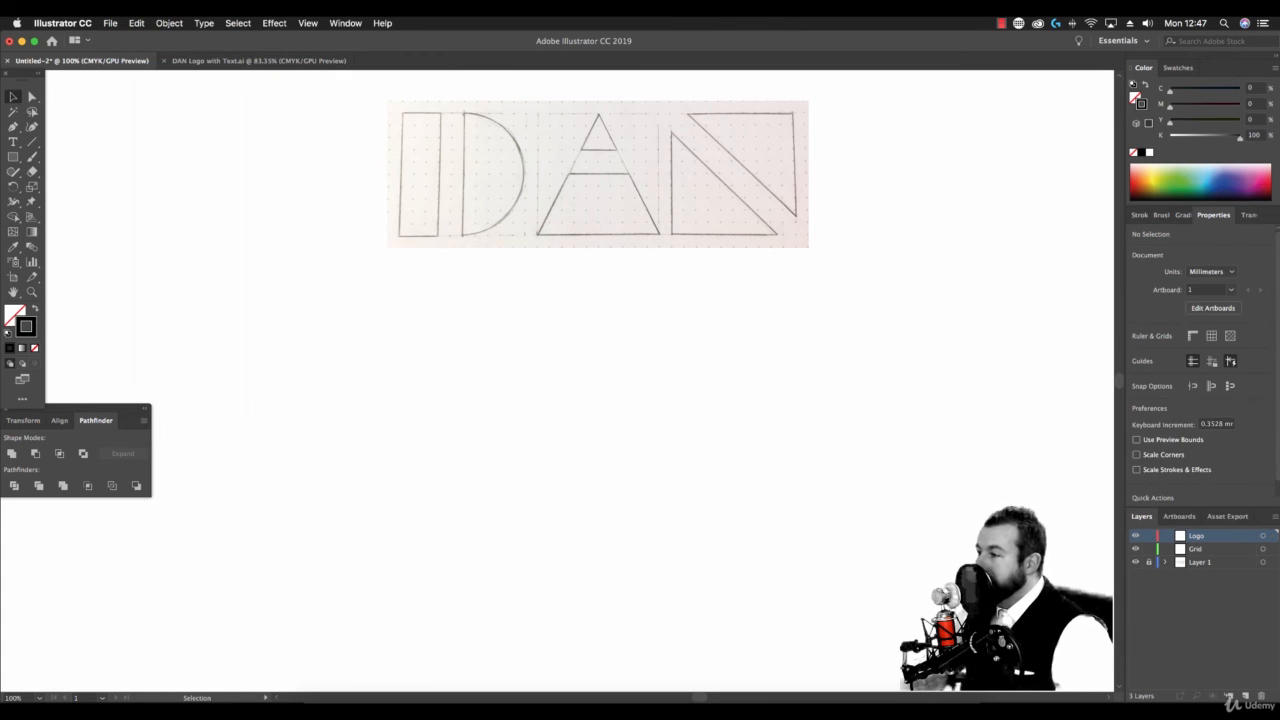
{"action": "left_click", "coordinate": [1195, 549]}
{"action": "key", "text": "super+v"}
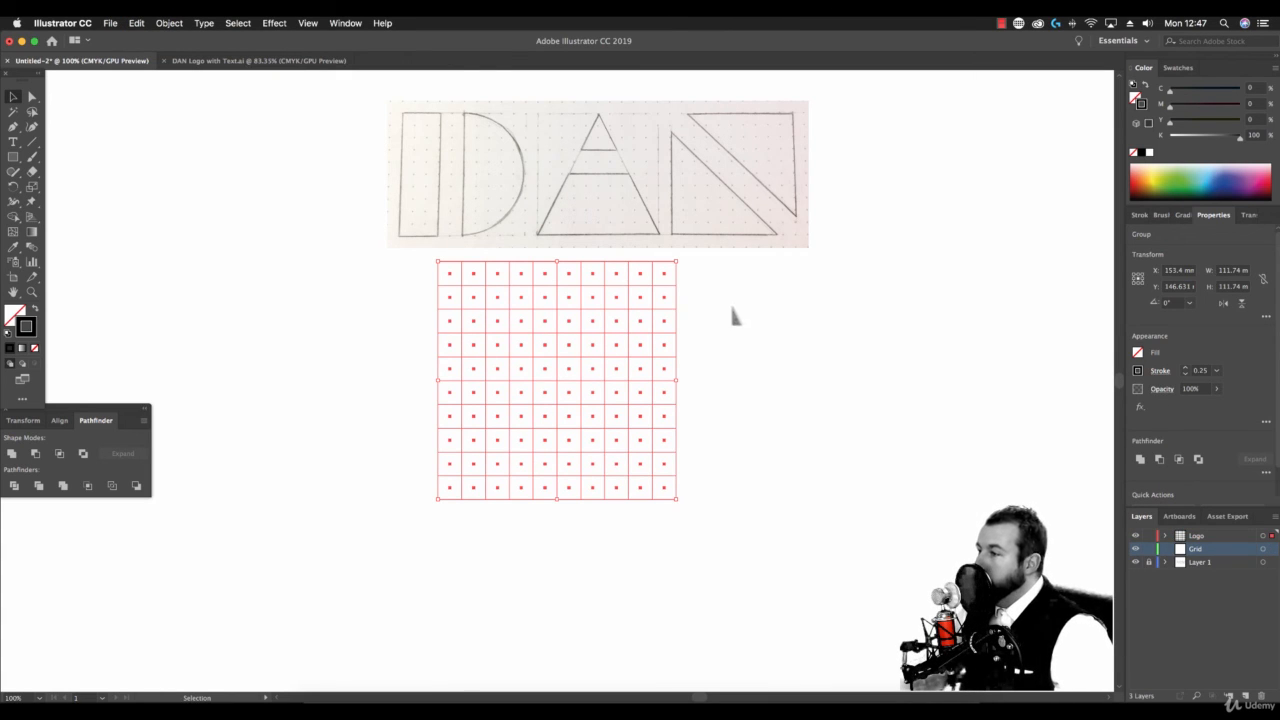
{"action": "key", "text": "super+z"}
- Paste the grid into the Grid layer, place it below the sketch and lock that layer
{"action": "left_click", "coordinate": [1195, 549]}
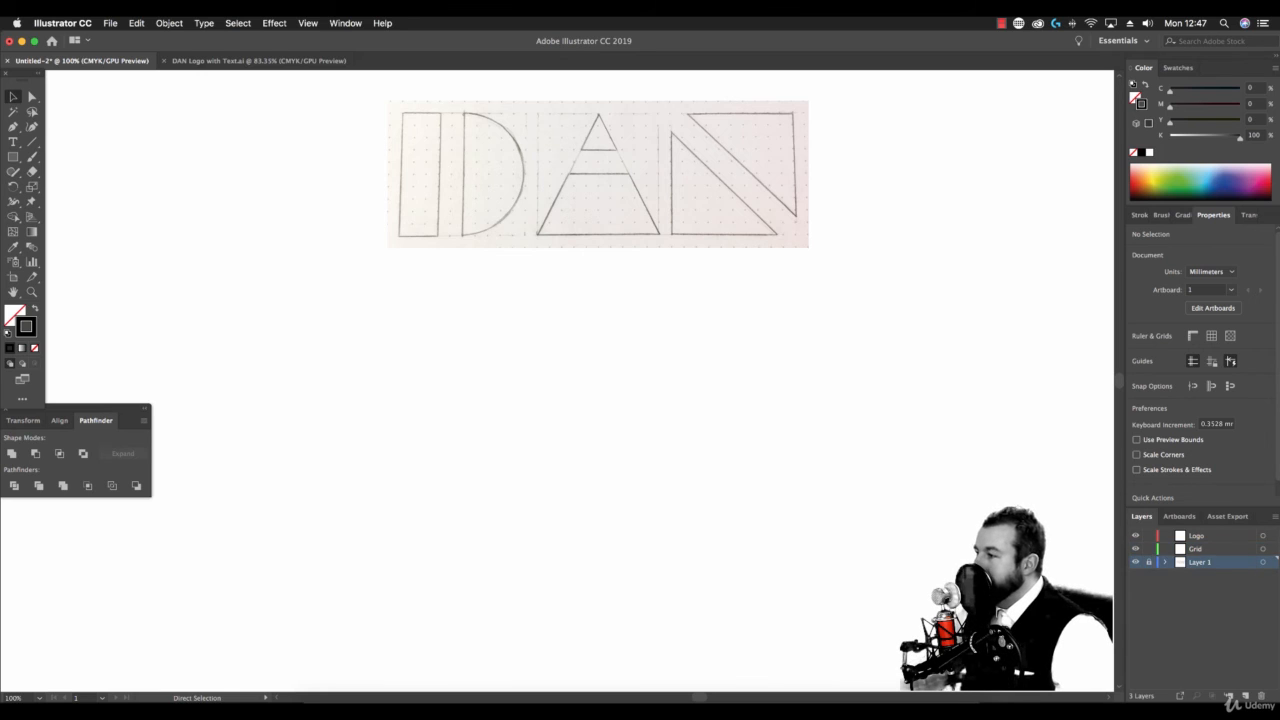
{"action": "key", "text": "super+v"}
{"action": "left_click_drag", "start_coordinate": [653, 342], "coordinate": [618, 414]}
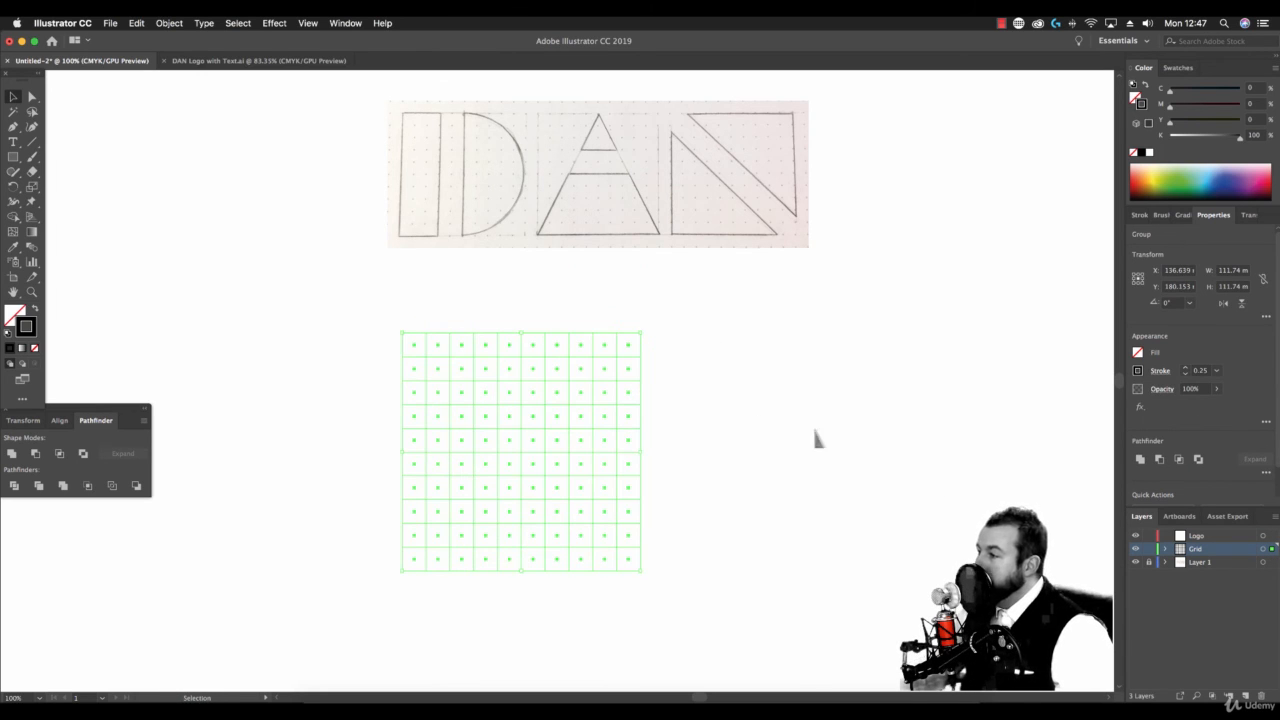
{"action": "left_click", "coordinate": [916, 515]}
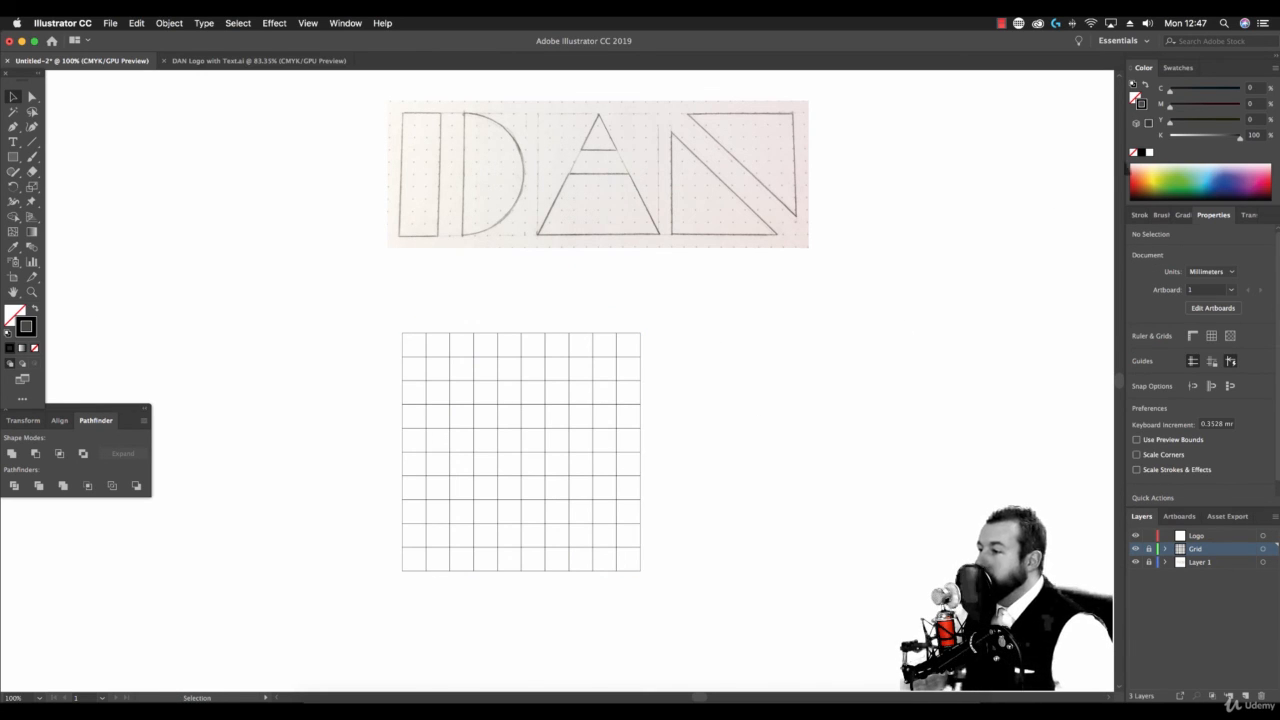
- On the Logo layer, draw a black rectangle without stroke, three squares wide and full grid height, at the grid's left edge
{"action": "key", "text": "slash"}
{"action": "left_click", "coordinate": [1141, 152]}
{"action": "left_click", "coordinate": [13, 156]}
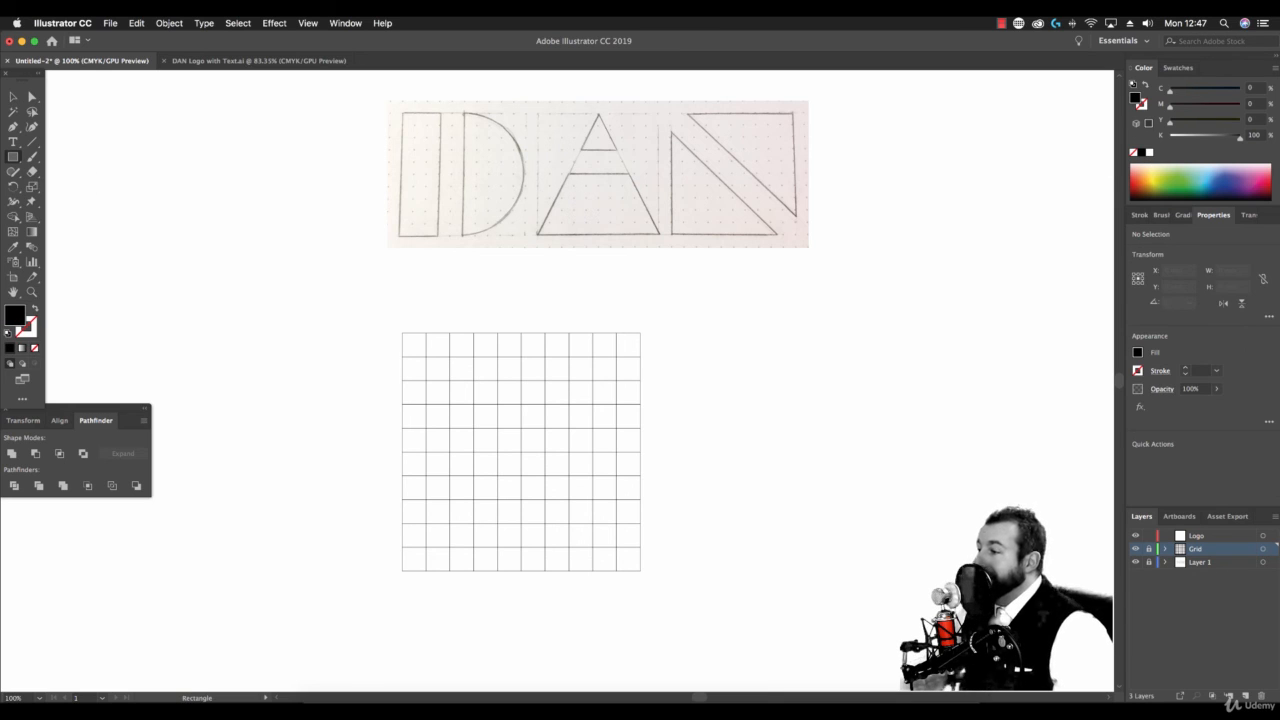
{"action": "key", "text": "v"}
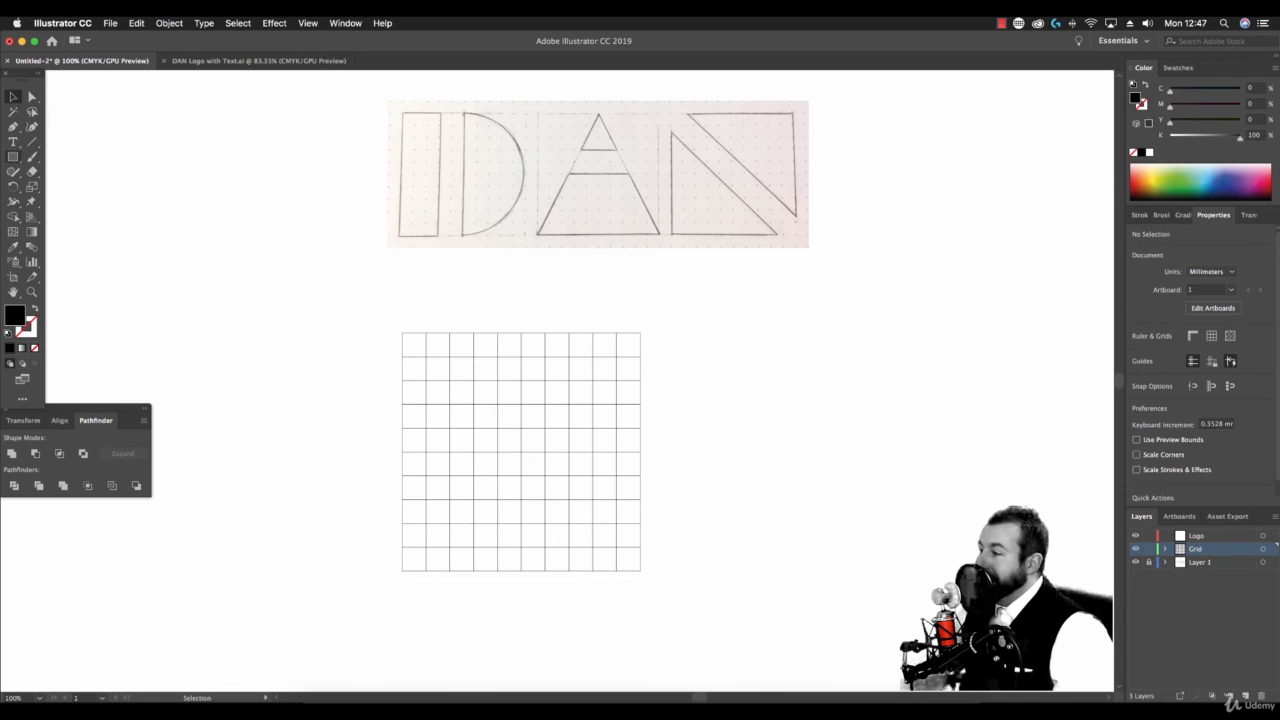
{"action": "key", "text": "m"}
{"action": "left_click", "coordinate": [1196, 536]}
{"action": "left_click_drag", "start_coordinate": [403, 333], "coordinate": [476, 571]}
{"action": "left_click", "coordinate": [13, 97]}
{"action": "left_click", "coordinate": [136, 185]}
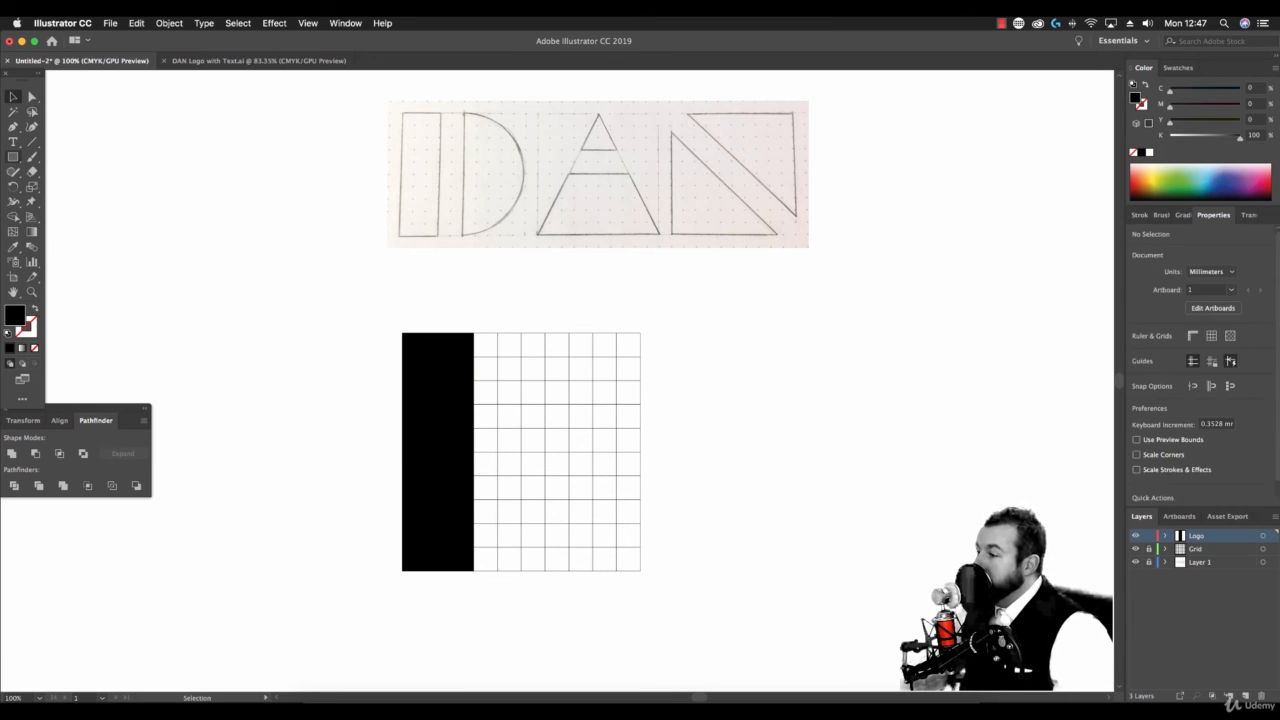
- Draw a black circle that spans the full width and height of the ten-by-ten grid
{"action": "left_click_drag", "start_coordinate": [13, 157], "coordinate": [72, 187]}
{"action": "left_click_drag", "start_coordinate": [405, 332], "coordinate": [646, 520]}
{"action": "key", "text": "super+shift+a"}
- Cover the circle's left half with a rectangle and subtract it with Minus Front, leaving a half circle for the D
{"action": "left_click_drag", "start_coordinate": [13, 157], "coordinate": [70, 157]}
{"action": "left_click_drag", "start_coordinate": [392, 290], "coordinate": [521, 606]}
{"action": "left_click", "coordinate": [13, 97]}
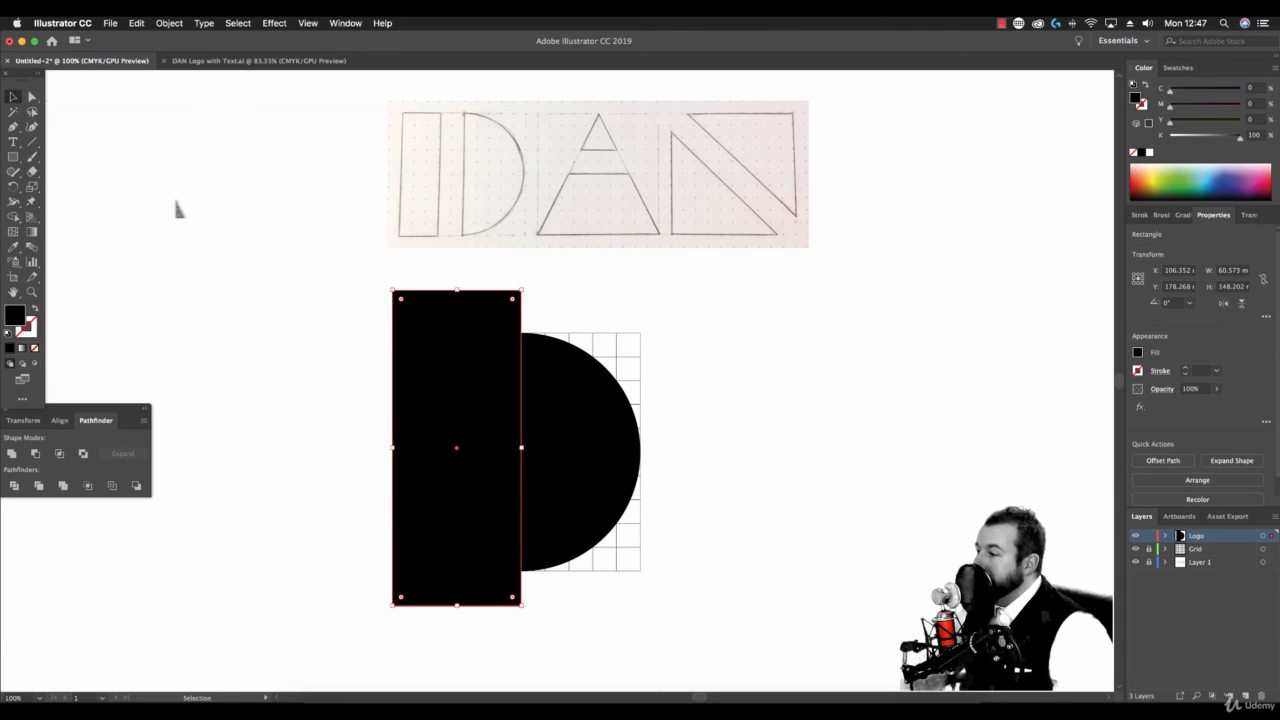
{"action": "left_click", "coordinate": [565, 452], "text": "shift"}
{"action": "left_click", "coordinate": [37, 454]}
{"action": "left_click", "coordinate": [336, 348]}
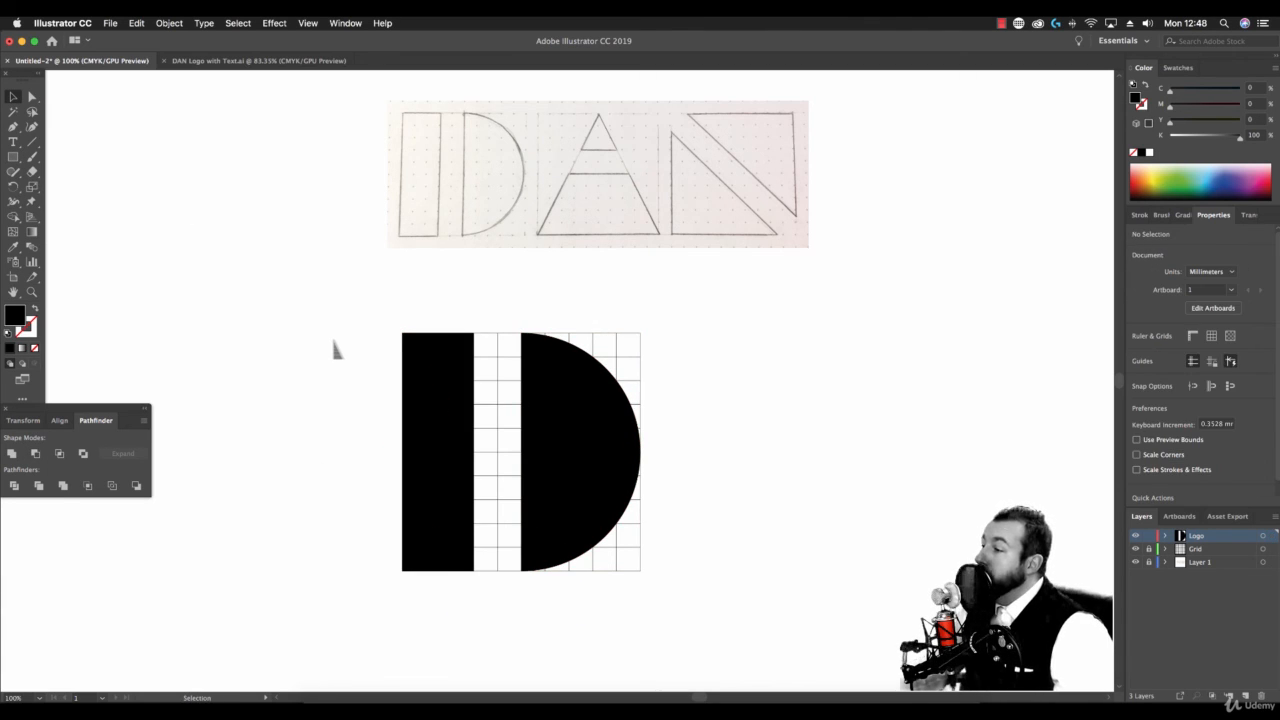
- Move the D and its grid to the left, add two adjoining grid copies on the right and lock the Grid layer
{"action": "left_click_drag", "start_coordinate": [795, 589], "coordinate": [291, 319]}
{"action": "left_click_drag", "start_coordinate": [440, 390], "coordinate": [214, 390]}
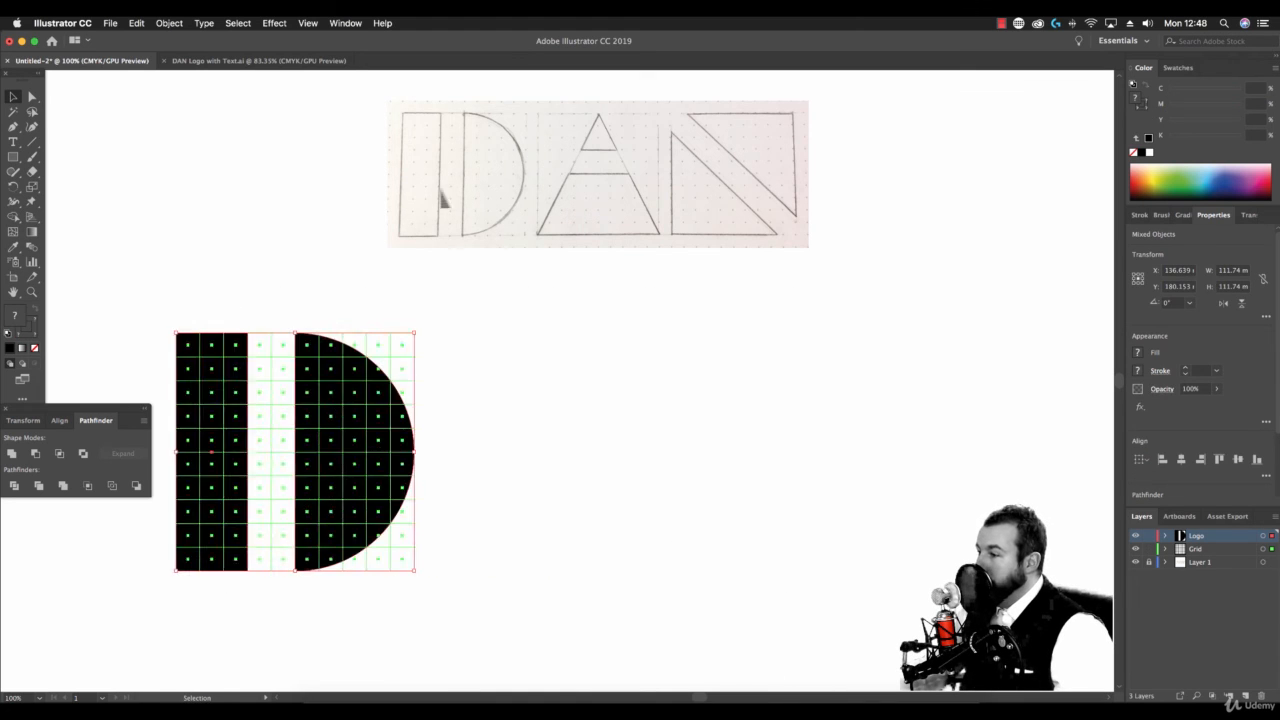
{"action": "left_click", "coordinate": [441, 190]}
{"action": "left_click_drag", "start_coordinate": [414, 357], "coordinate": [651, 379]}
{"action": "left_click_drag", "start_coordinate": [631, 375], "coordinate": [868, 383]}
{"action": "left_click", "coordinate": [281, 258]}
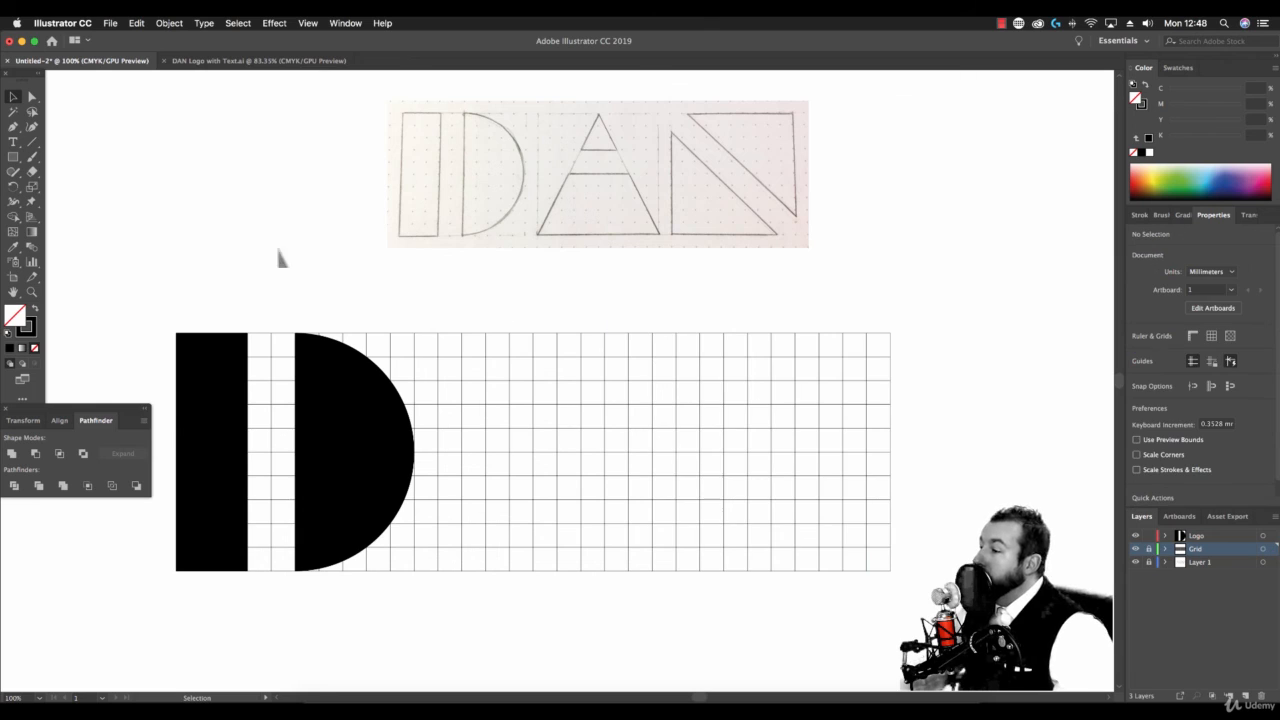
- On the Logo layer, draw a triangle with the Pen tool filling the middle grid, with black fill and no stroke
{"action": "left_click", "coordinate": [13, 127]}
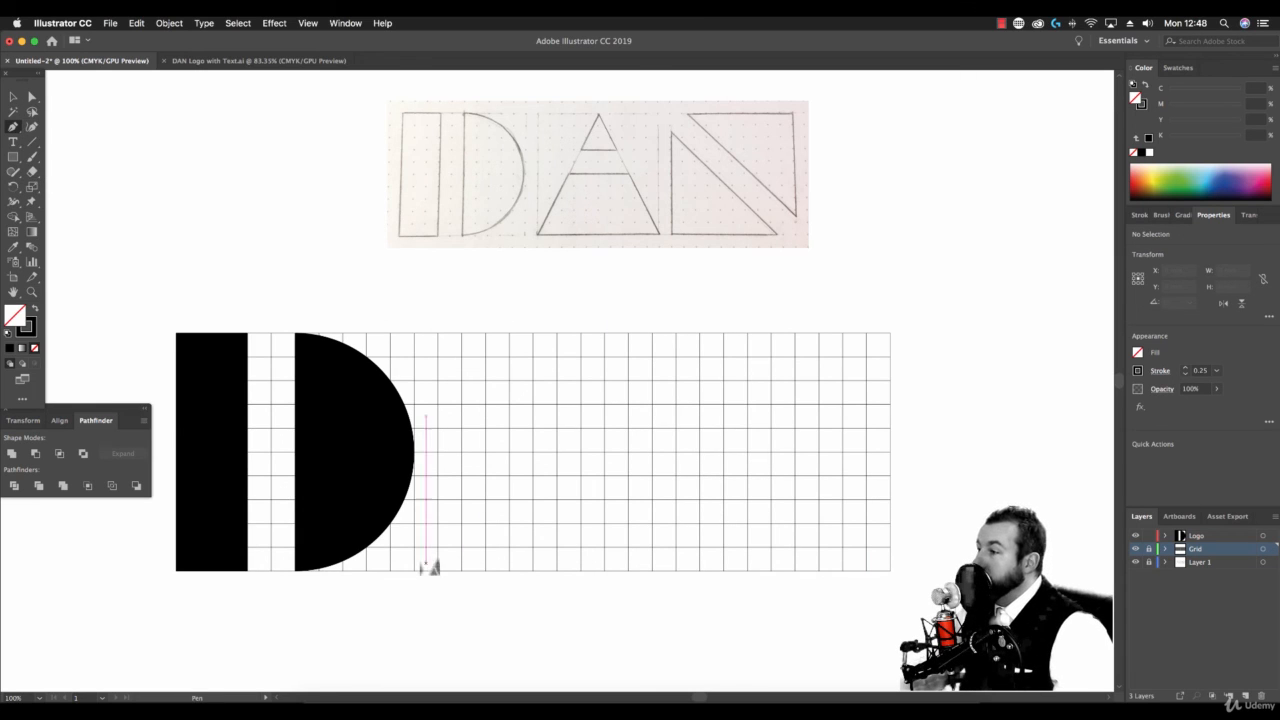
{"action": "left_click", "coordinate": [1190, 536]}
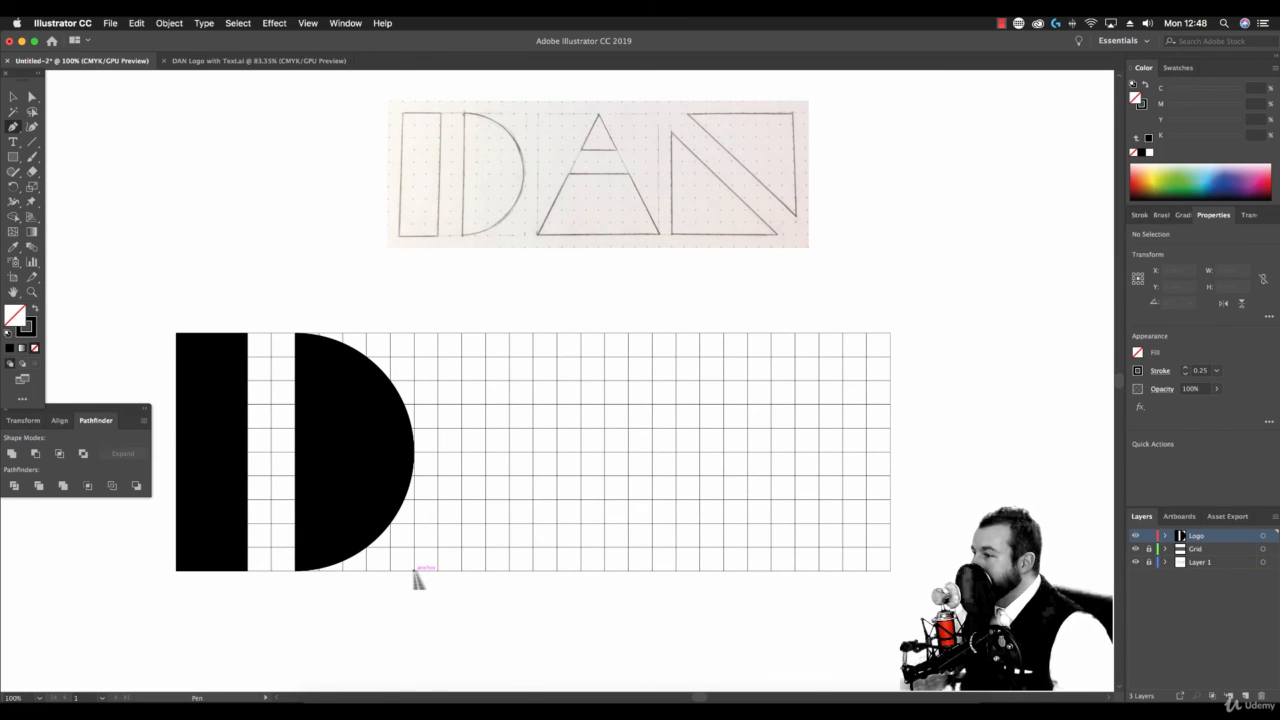
{"action": "left_click", "coordinate": [414, 571]}
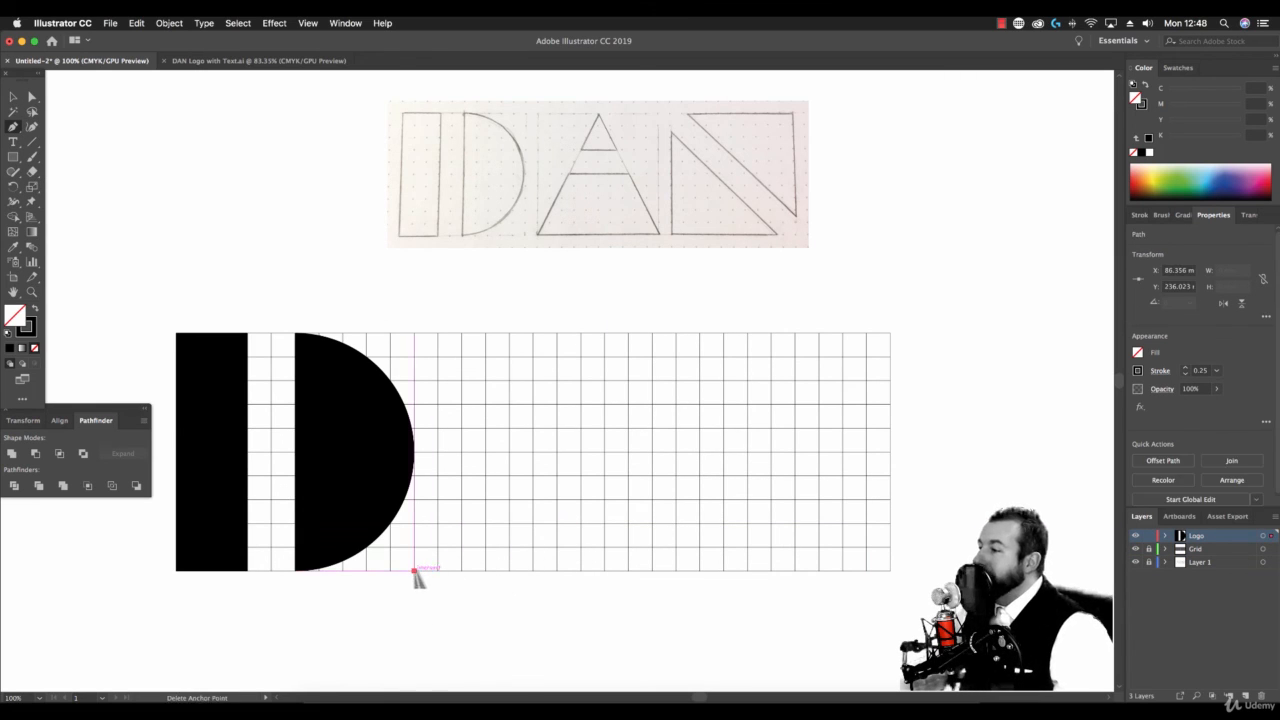
{"action": "left_click", "coordinate": [533, 333]}
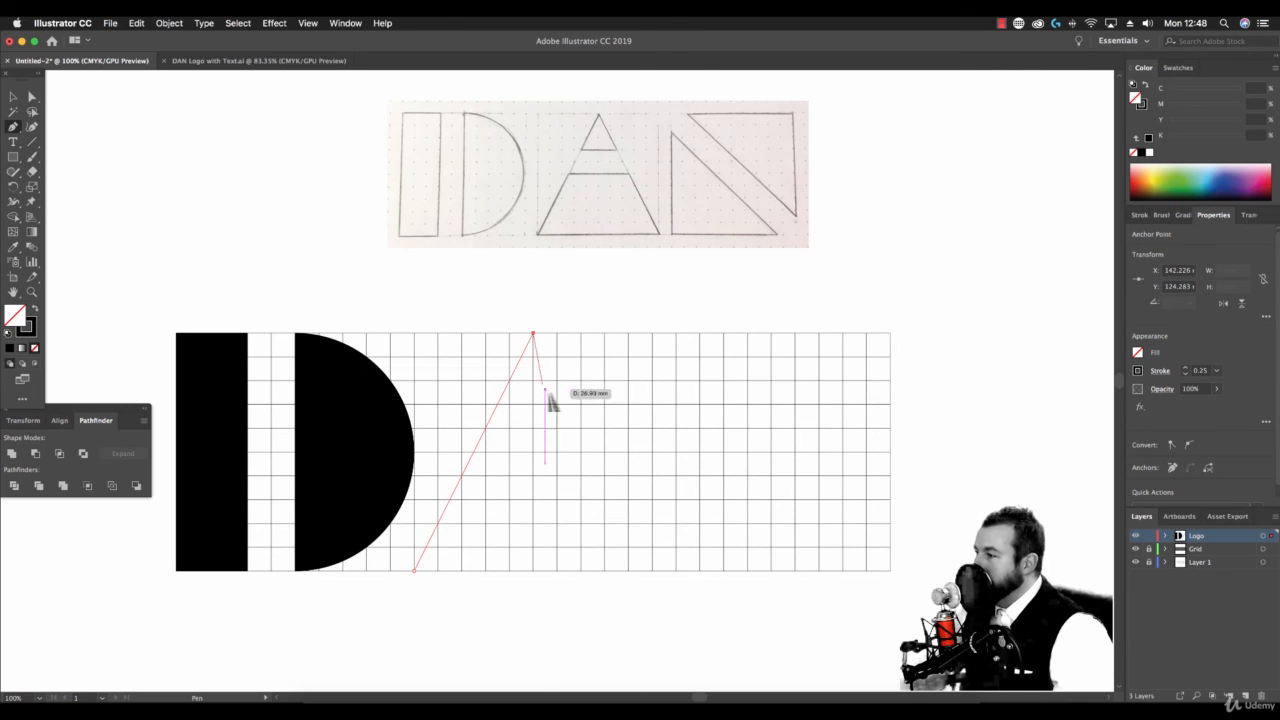
{"action": "left_click", "coordinate": [652, 571]}
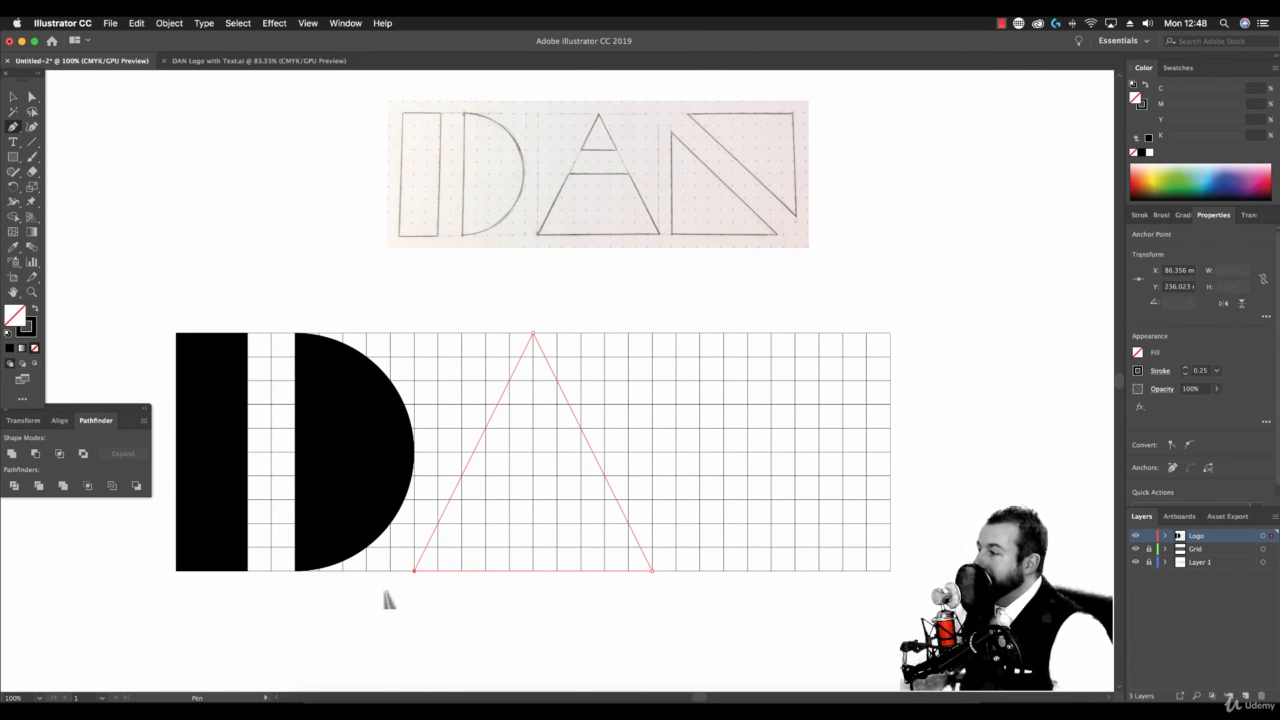
{"action": "left_click", "coordinate": [1141, 152]}
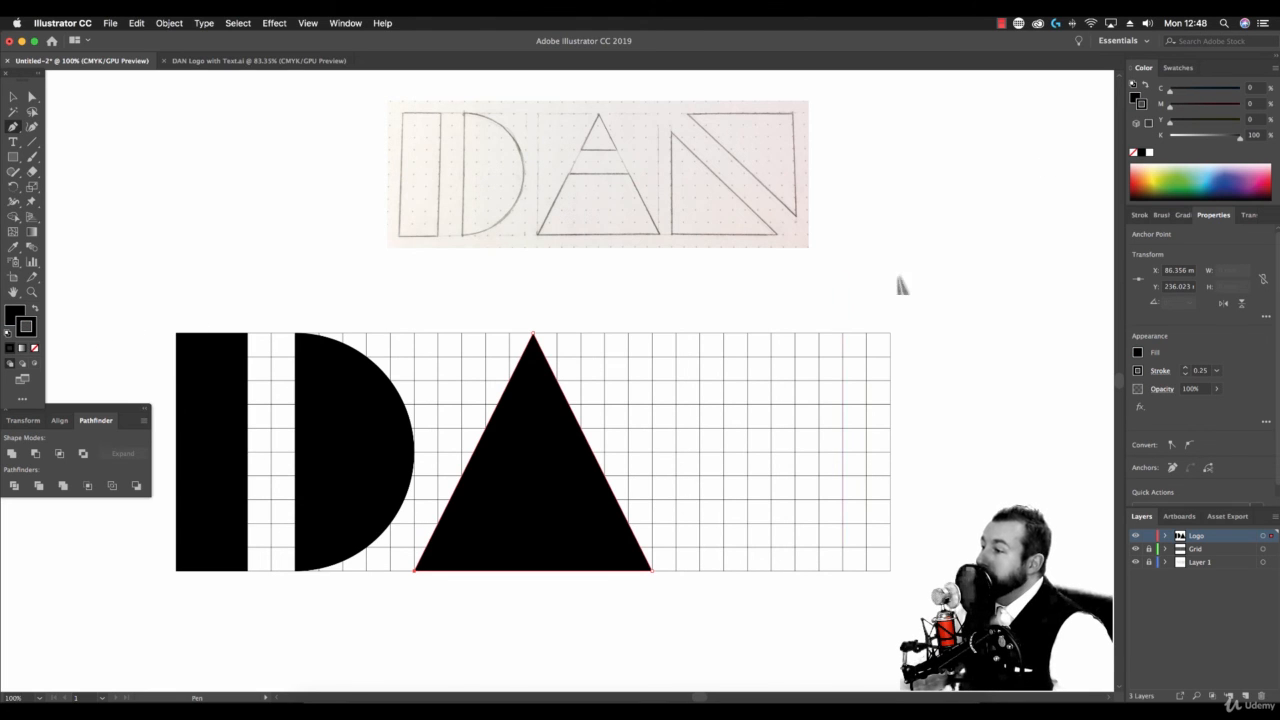
{"action": "left_click", "coordinate": [1134, 153]}
{"action": "left_click", "coordinate": [197, 192]}
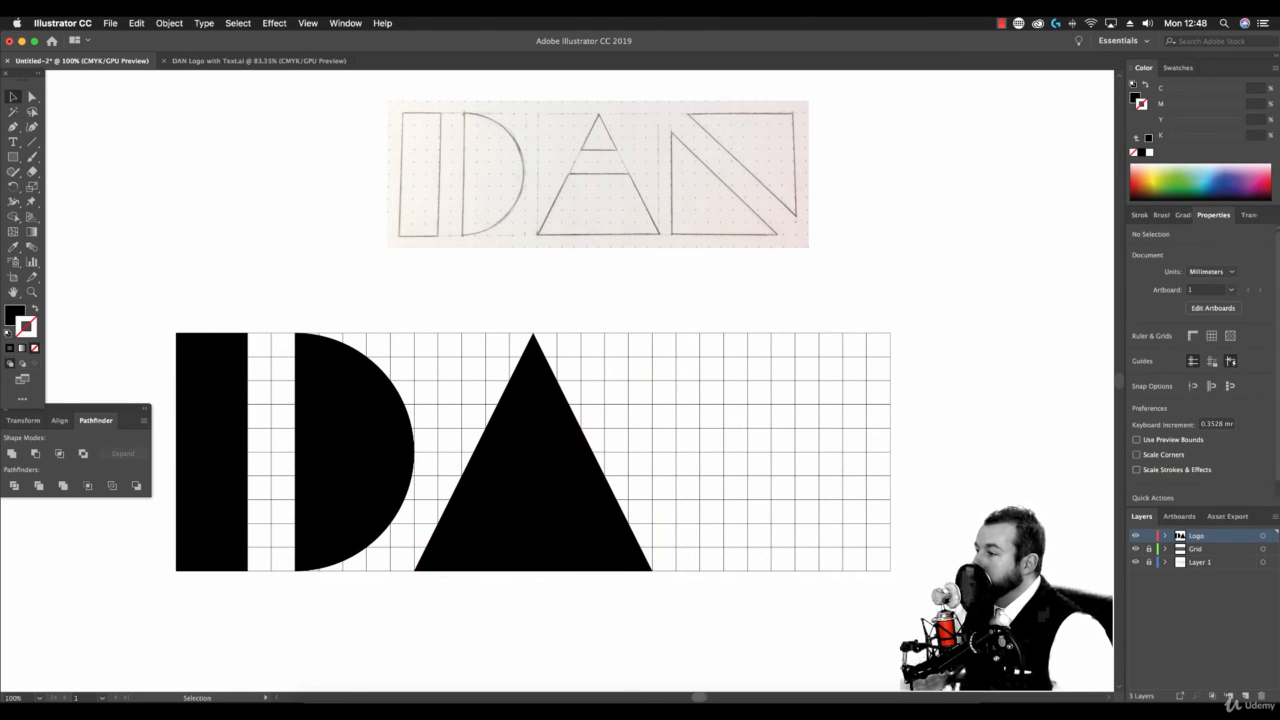
- Cut a horizontal gap two squares high through the triangle, three rows below its apex, using a rectangle and Minus Front
{"action": "scroll", "coordinate": [622, 625], "scroll_direction": "left", "scroll_amount": 3}
{"action": "key", "text": "m"}
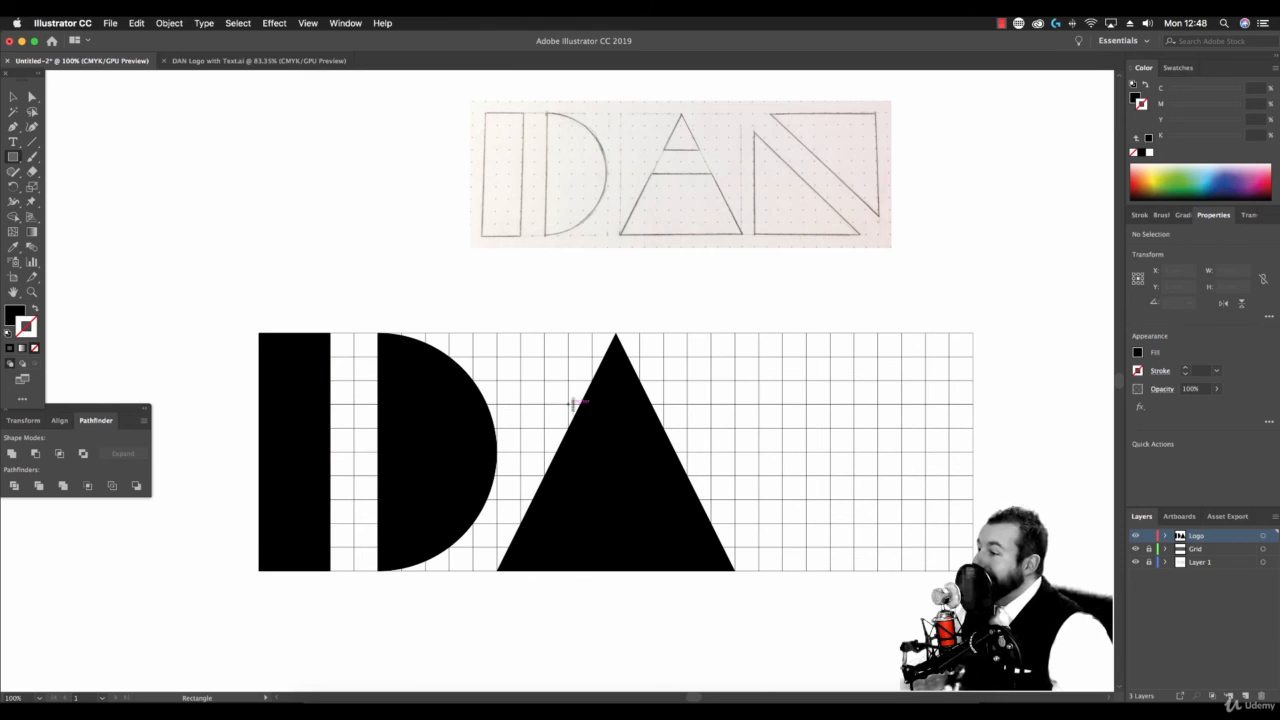
{"action": "left_click_drag", "start_coordinate": [656, 440], "coordinate": [734, 451]}
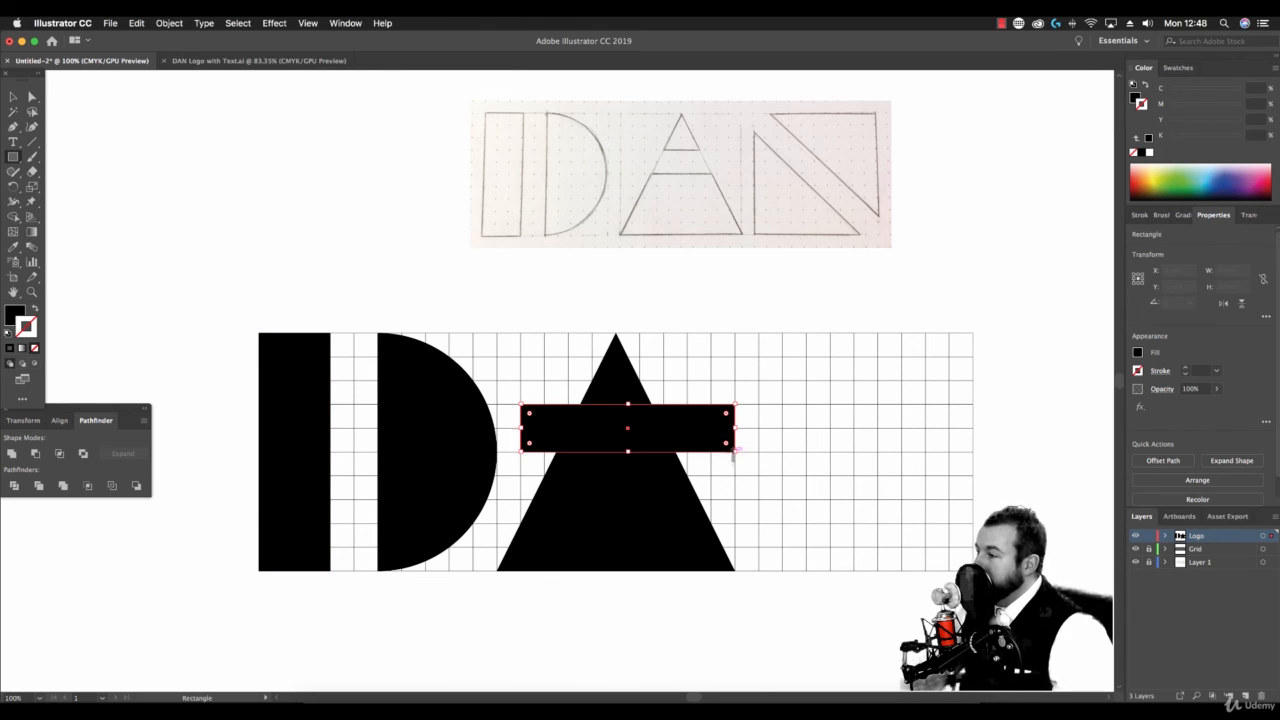
{"action": "key", "text": "v"}
{"action": "left_click", "coordinate": [567, 495], "text": "shift"}
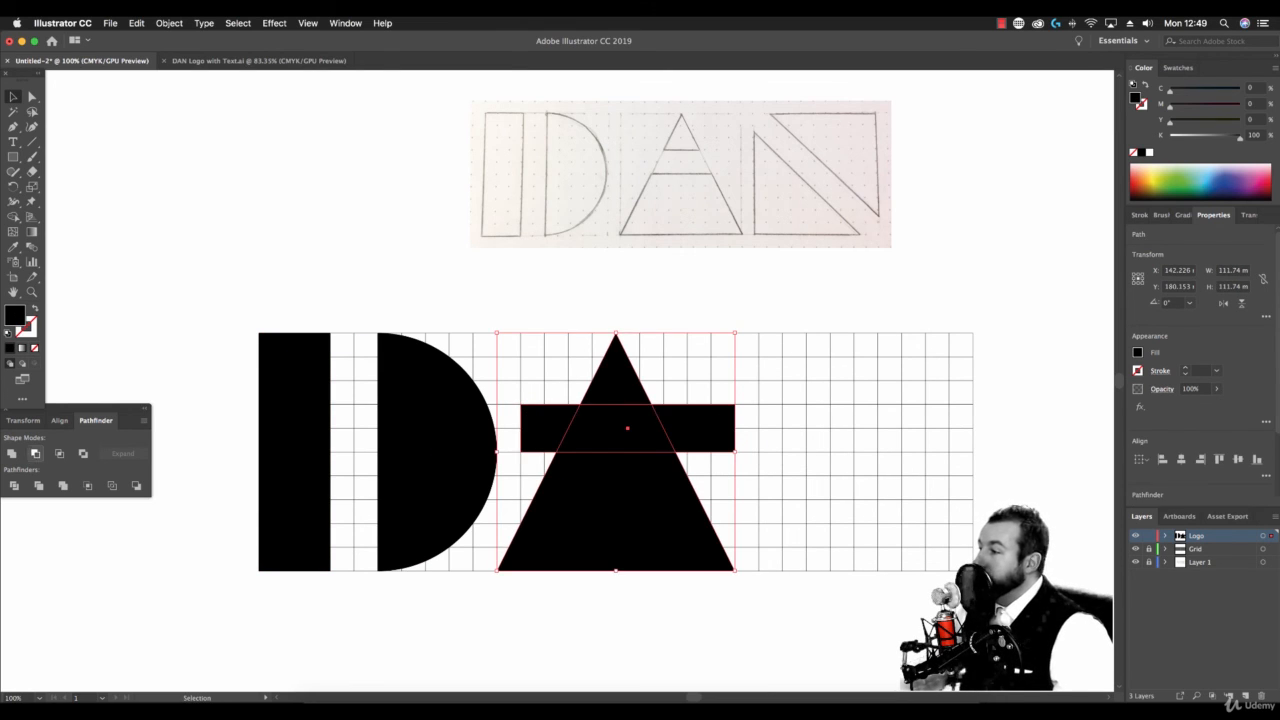
{"action": "left_click", "coordinate": [35, 453]}
{"action": "left_click", "coordinate": [265, 170]}
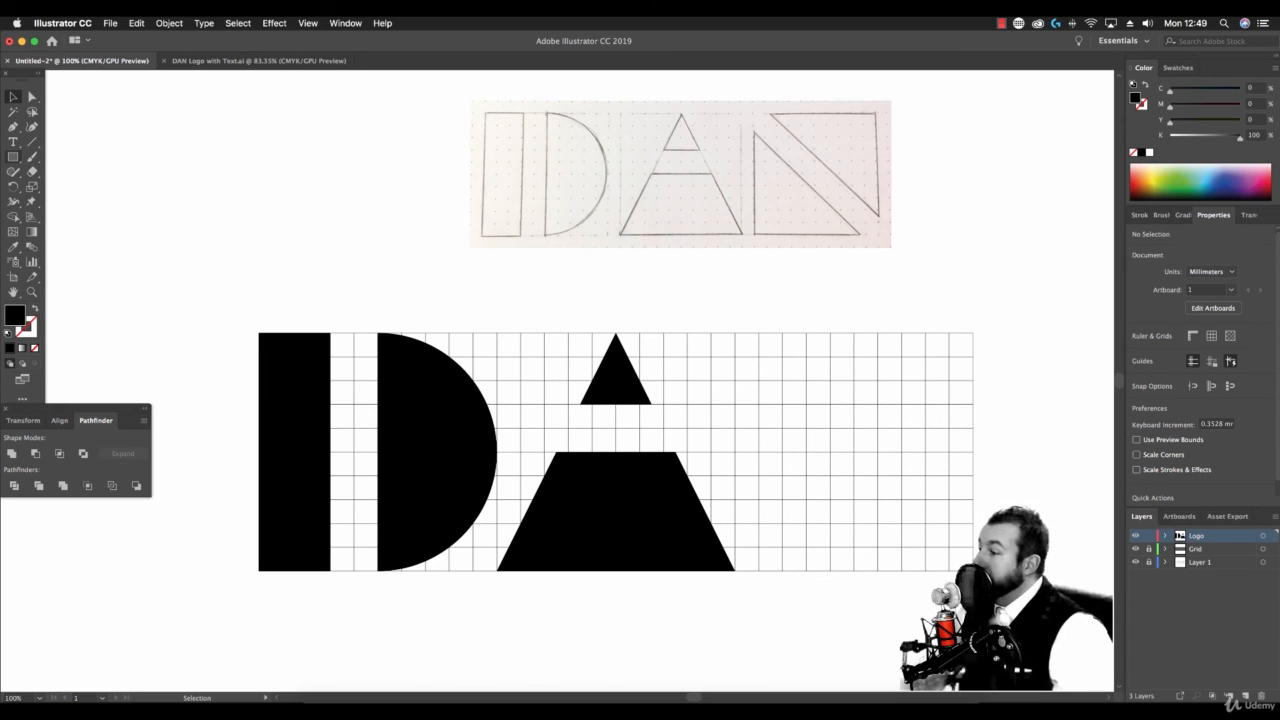
- Draw a black square of about 112 mm covering the third grid for the letter N
{"action": "key", "text": "m"}
{"action": "left_click_drag", "start_coordinate": [742, 546], "coordinate": [972, 333]}
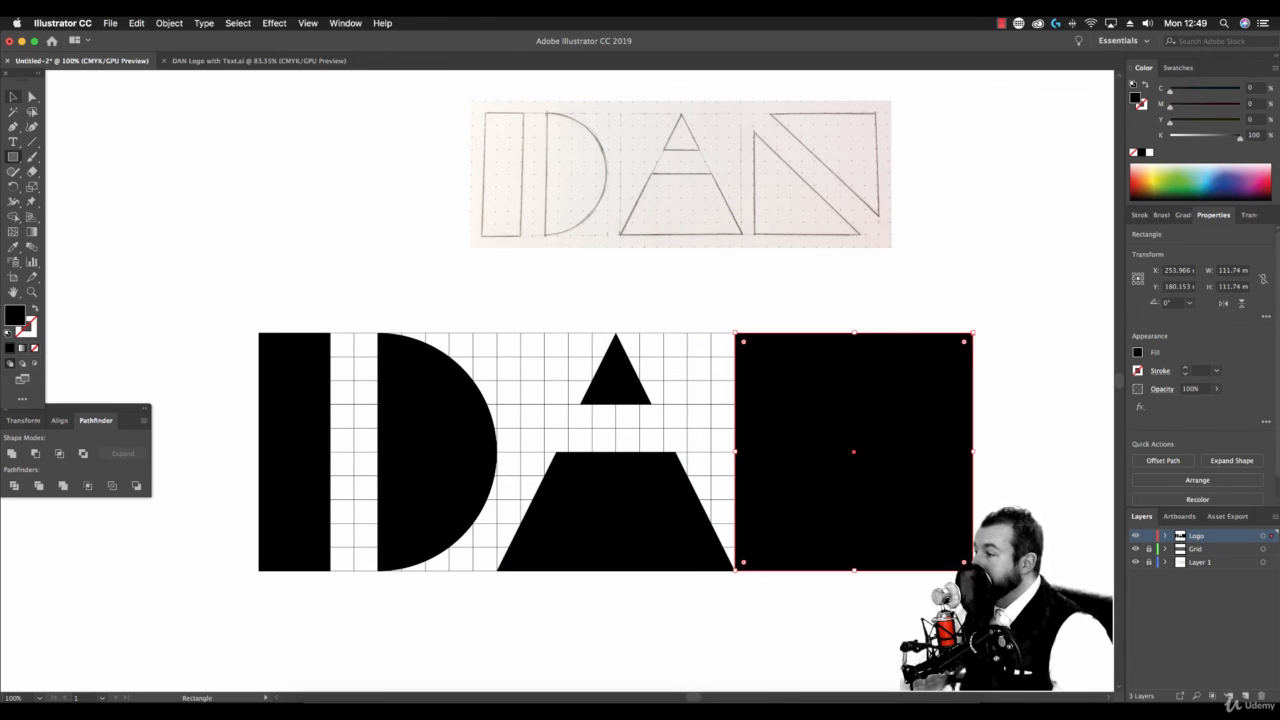
{"action": "left_click", "coordinate": [285, 204]}
- Draw a horizontal bar about 174 by 22 mm across the A and the black square, and fill it yellow
{"action": "key", "text": "m"}
{"action": "left_click_drag", "start_coordinate": [521, 404], "coordinate": [891, 452]}
{"action": "key", "text": "v"}
{"action": "key", "text": "super+shift+a"}
{"action": "left_click", "coordinate": [880, 433]}
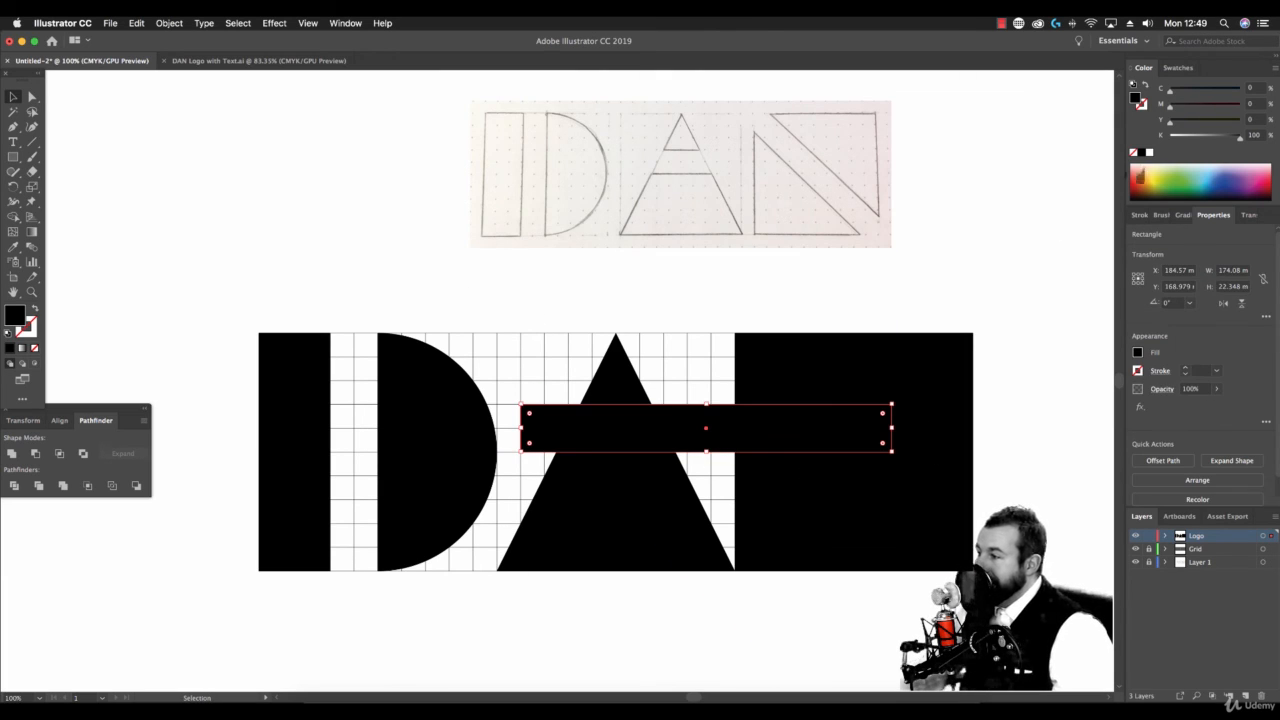
{"action": "left_click", "coordinate": [1158, 180]}
- Rotate the yellow bar to 315° and fit it diagonally across the black square so it overshoots the corners
{"action": "left_click_drag", "start_coordinate": [899, 404], "coordinate": [881, 566]}
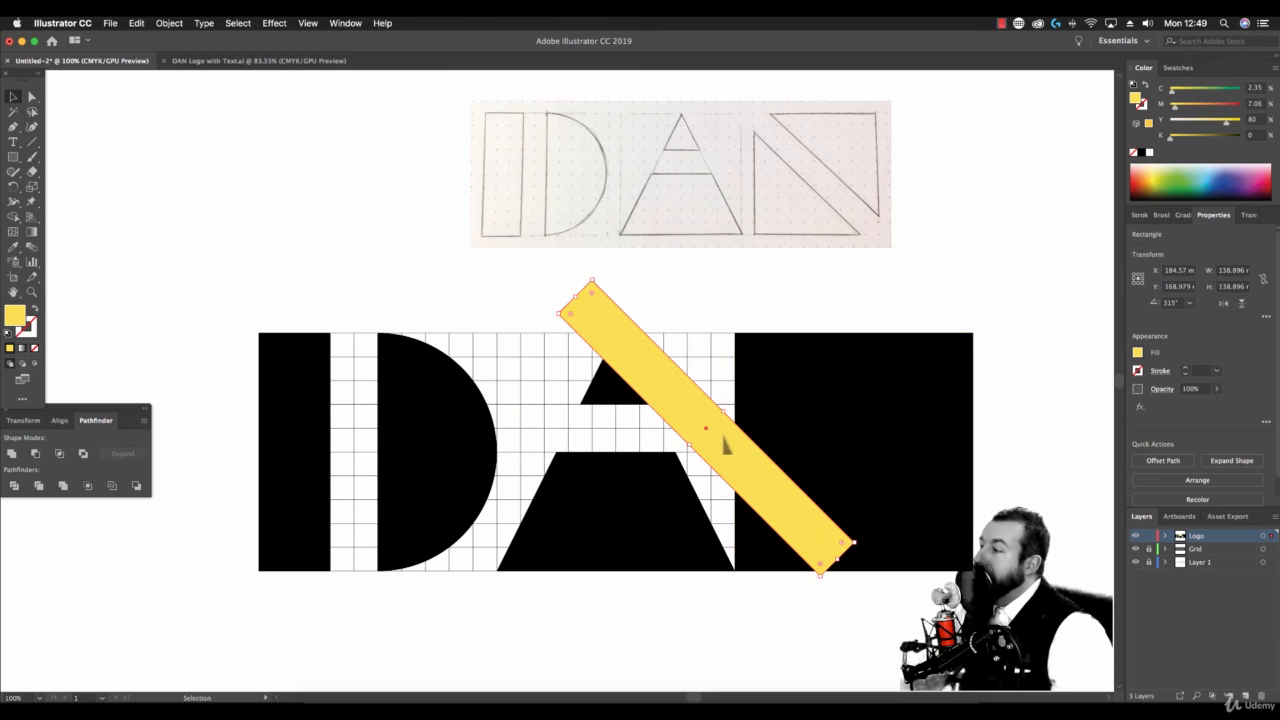
{"action": "left_click_drag", "start_coordinate": [727, 443], "coordinate": [884, 475]}
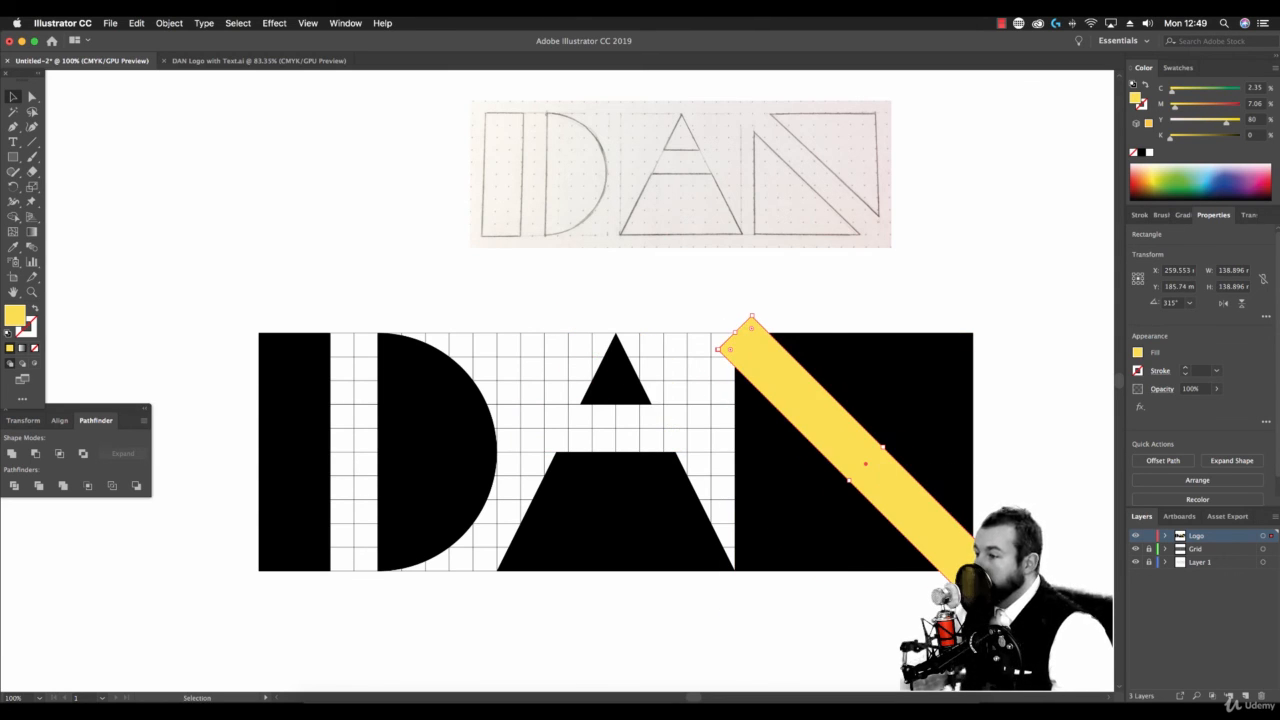
{"action": "key", "text": "super+shift+a"}
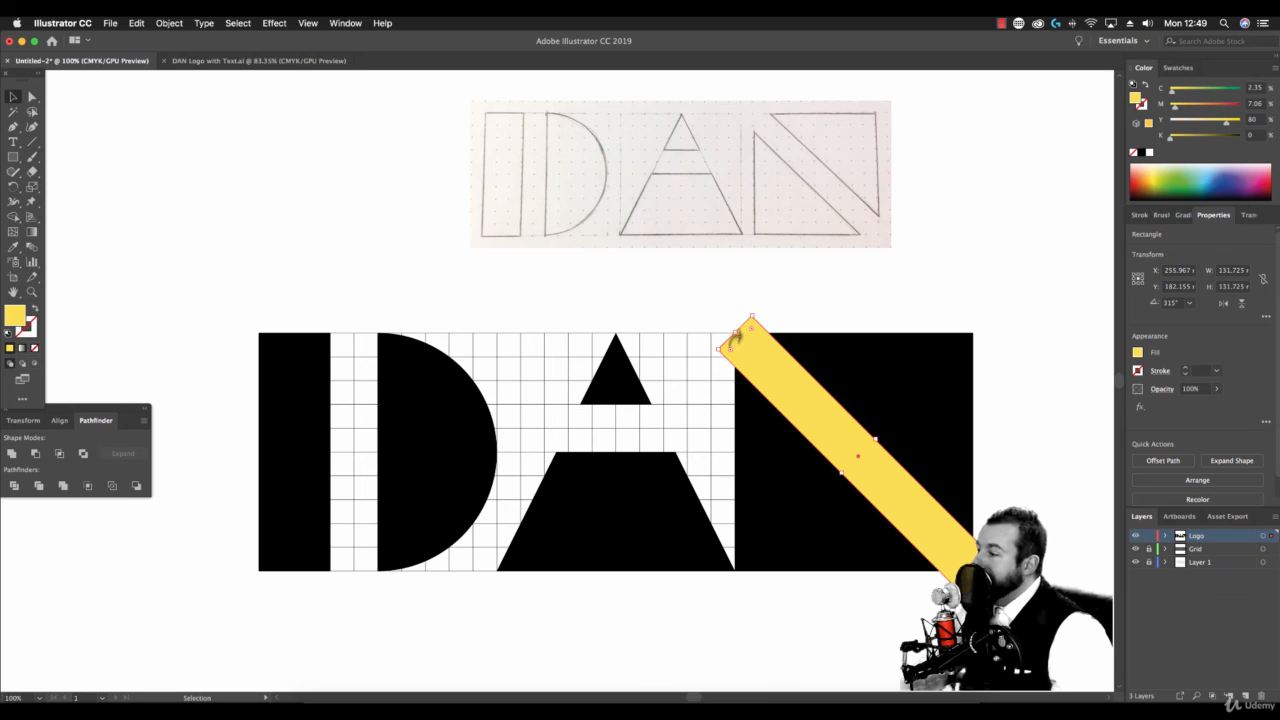
{"action": "left_click_drag", "start_coordinate": [735, 340], "coordinate": [712, 318]}
- Subtract the yellow bar from the black square with Minus Front and hide the Grid layer
{"action": "left_click", "coordinate": [35, 453]}
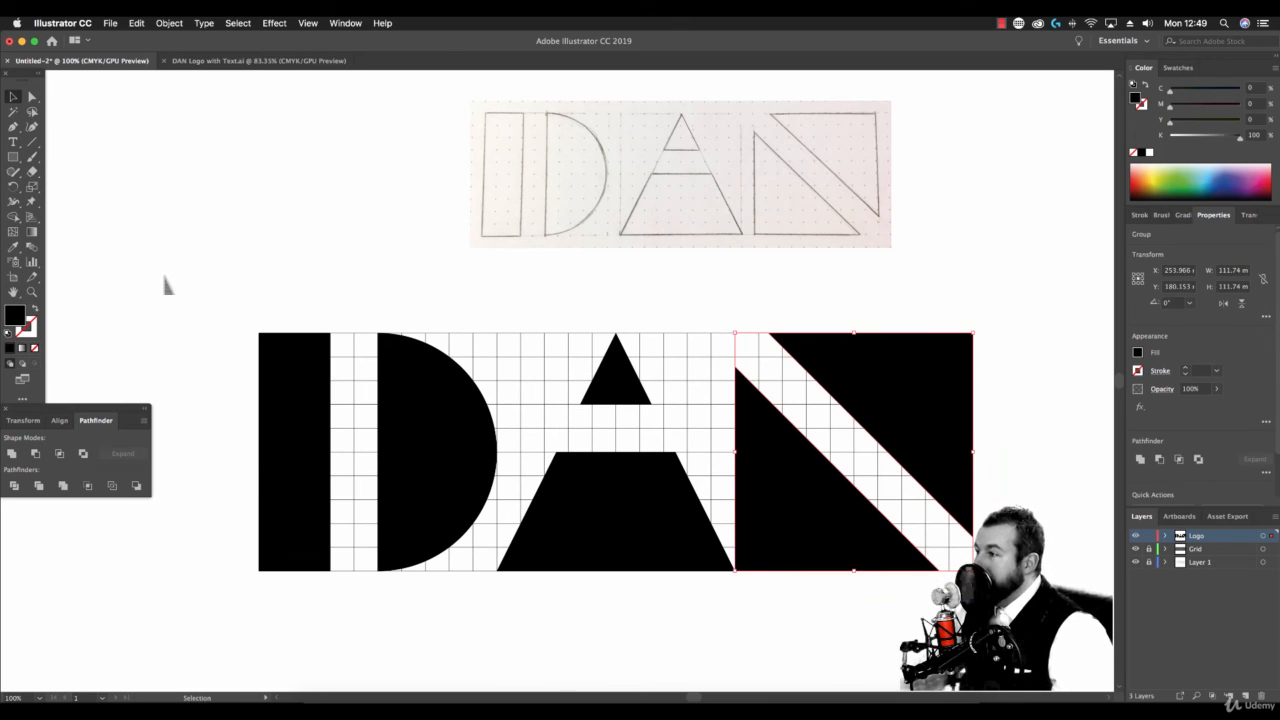
{"action": "key", "text": "super+shift+a"}
{"action": "left_click", "coordinate": [1136, 549]}
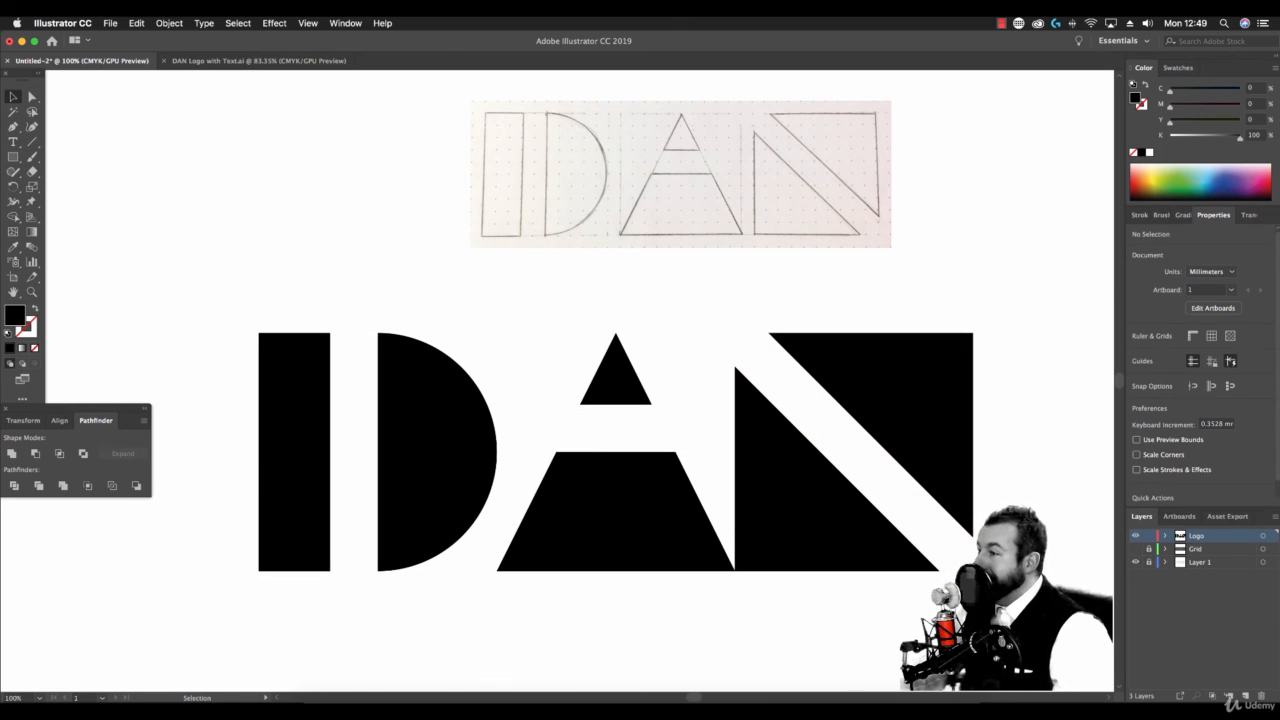
- Select all the DAN letter shapes and place a copy of them straight below the original
{"action": "left_click_drag", "start_coordinate": [393, 353], "coordinate": [310, 340]}
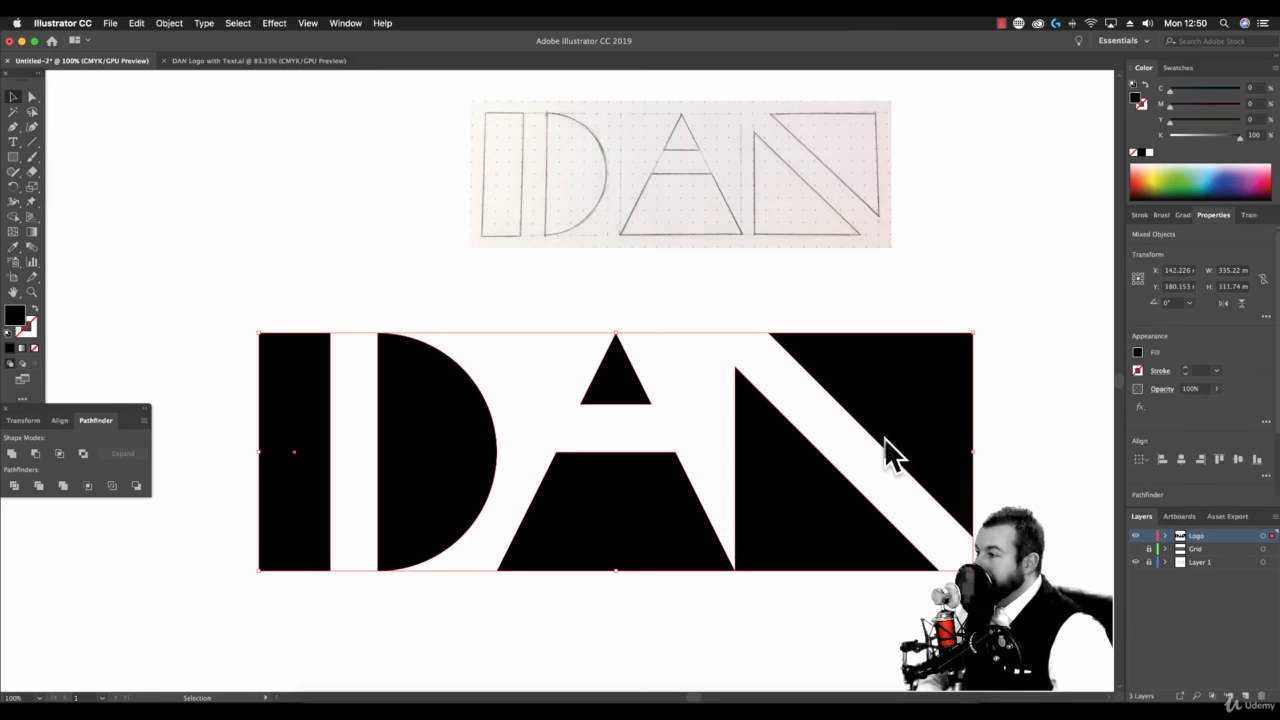
{"action": "scroll", "coordinate": [886, 442], "scroll_direction": "down", "scroll_amount": 6}
{"action": "left_click_drag", "start_coordinate": [856, 272], "coordinate": [860, 605], "text": "alt+shift"}
{"action": "scroll", "coordinate": [864, 560], "scroll_direction": "down", "scroll_amount": 3}
{"action": "scroll", "coordinate": [861, 500], "scroll_direction": "down", "scroll_amount": 3}
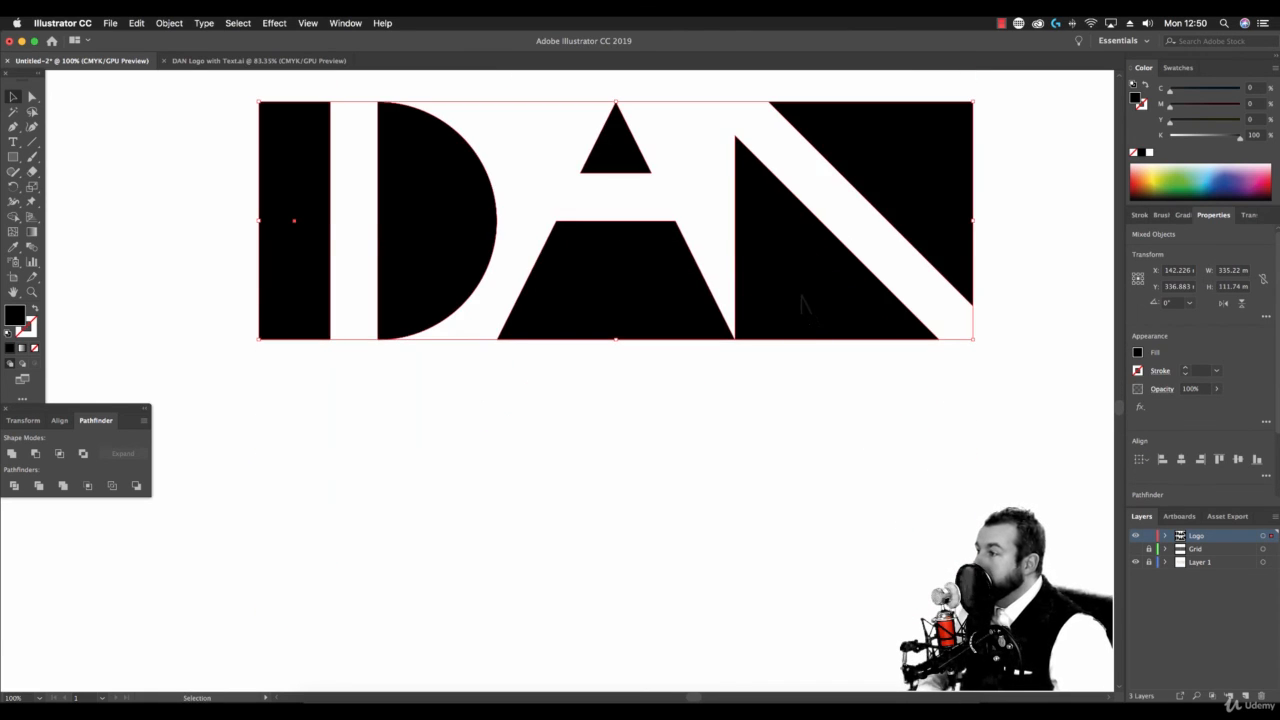
- Position the copied DAN logo lower down, scale it down proportionally and place it in the middle of the artboard area
{"action": "left_click_drag", "start_coordinate": [802, 297], "coordinate": [803, 434]}
{"action": "left_click_drag", "start_coordinate": [974, 236], "coordinate": [658, 342], "text": "shift"}
{"action": "left_click_drag", "start_coordinate": [641, 361], "coordinate": [822, 328]}
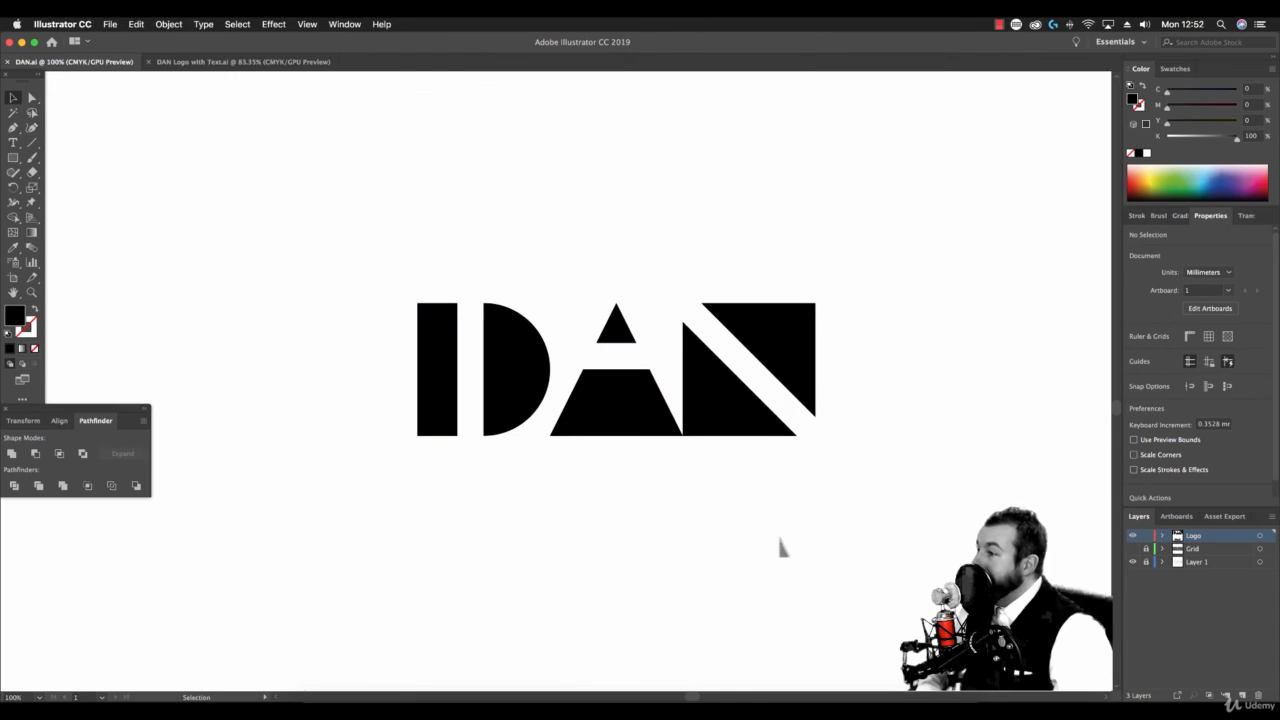
- Nudge the letter A to the left so that it tucks in against the curve of the D
{"action": "left_click", "coordinate": [645, 425]}
{"action": "key", "text": "Left"}
{"action": "key", "text": "Left"}
{"action": "key", "text": "Left"}
{"action": "key", "text": "Left"}
{"action": "key", "text": "Left"}
{"action": "key", "text": "Left"}
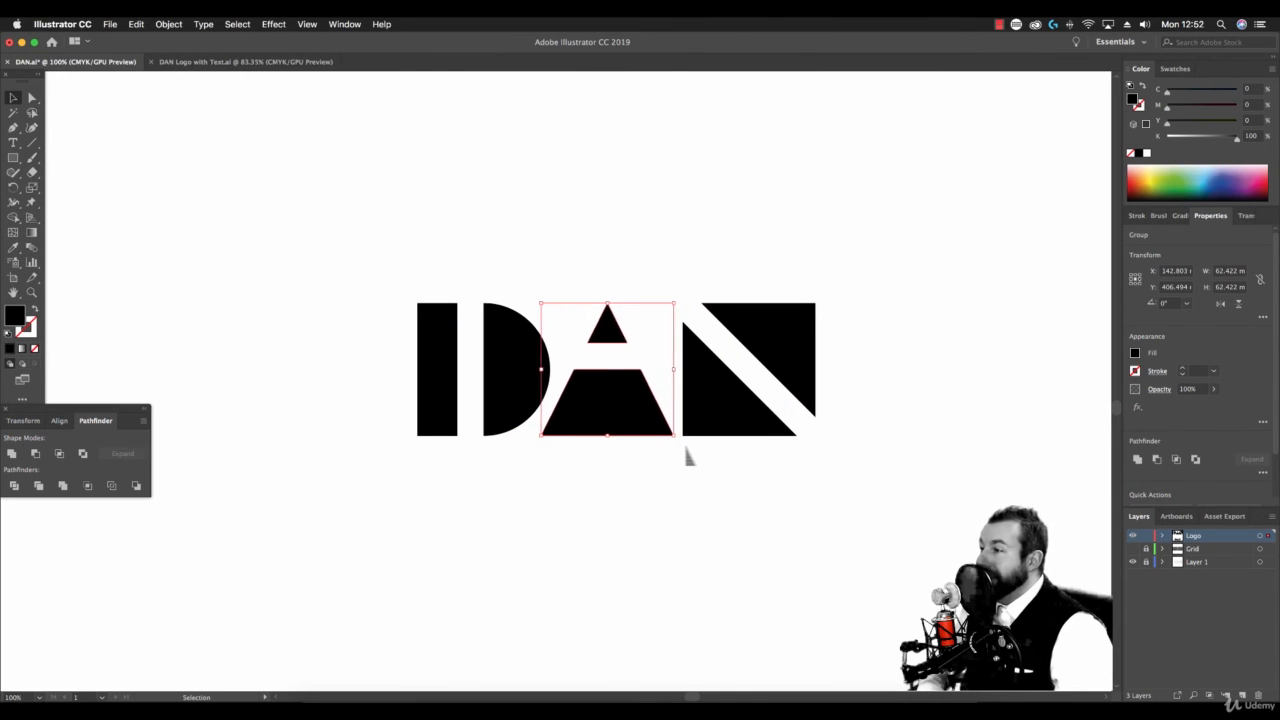
{"action": "left_click", "coordinate": [726, 506]}
- Nudge the N slightly to the left to tighten its spacing with the A
{"action": "left_click", "coordinate": [762, 350]}
{"action": "key", "text": "Left"}
{"action": "key", "text": "Left"}
{"action": "key", "text": "Left"}
{"action": "left_click", "coordinate": [847, 333]}
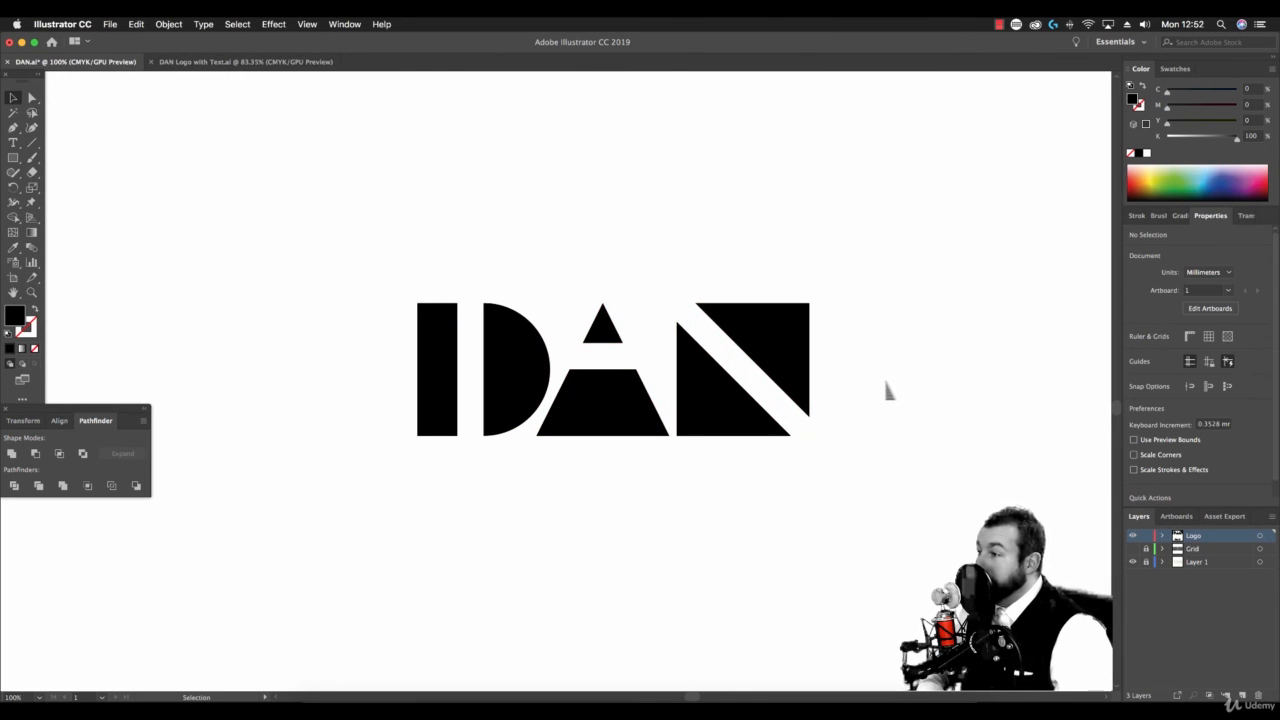
{"action": "left_click_drag", "start_coordinate": [796, 420], "coordinate": [500, 365]}
{"action": "left_click_drag", "start_coordinate": [500, 362], "coordinate": [490, 256]}
{"action": "key", "text": "super+z"}
- Move the whole DAN logo up and place a copy of it straight below
{"action": "left_click_drag", "start_coordinate": [326, 243], "coordinate": [816, 450]}
{"action": "left_click_drag", "start_coordinate": [711, 403], "coordinate": [681, 210]}
{"action": "left_click_drag", "start_coordinate": [682, 211], "coordinate": [704, 463]}
- Widen the lower D's stem rectangle towards the bowl to about 21.8 mm
{"action": "left_click", "coordinate": [440, 436]}
{"action": "left_click", "coordinate": [408, 428]}
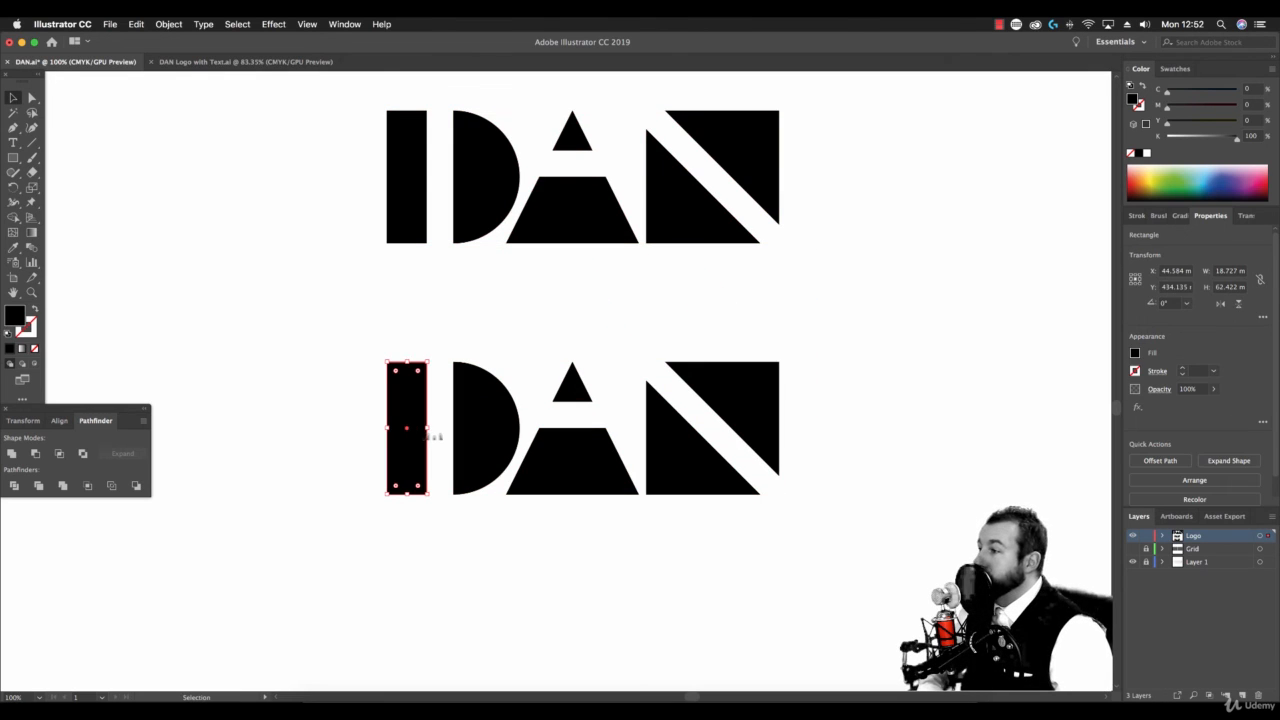
{"action": "left_click_drag", "start_coordinate": [427, 428], "coordinate": [440, 436]}
{"action": "left_click", "coordinate": [466, 320]}
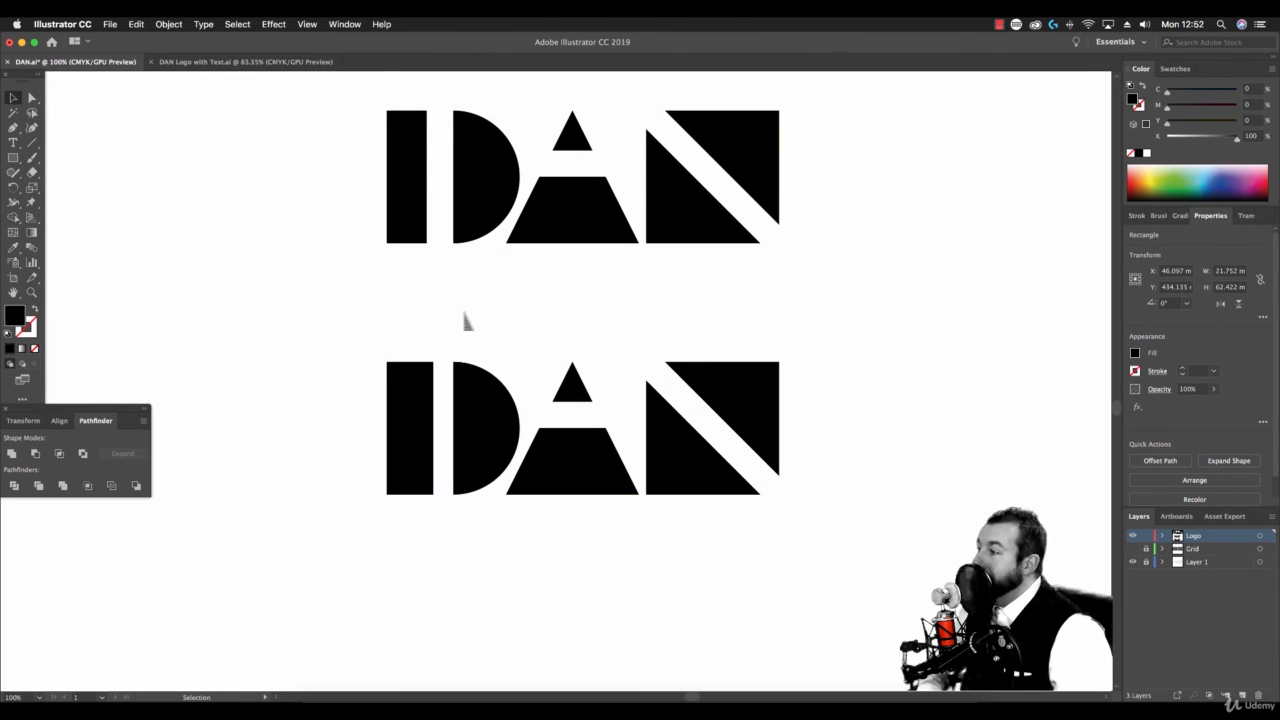
- Draw a spacer rectangle that fills the gap between the lower D's stem and bowl, and move it beside the N
{"action": "key", "text": "m"}
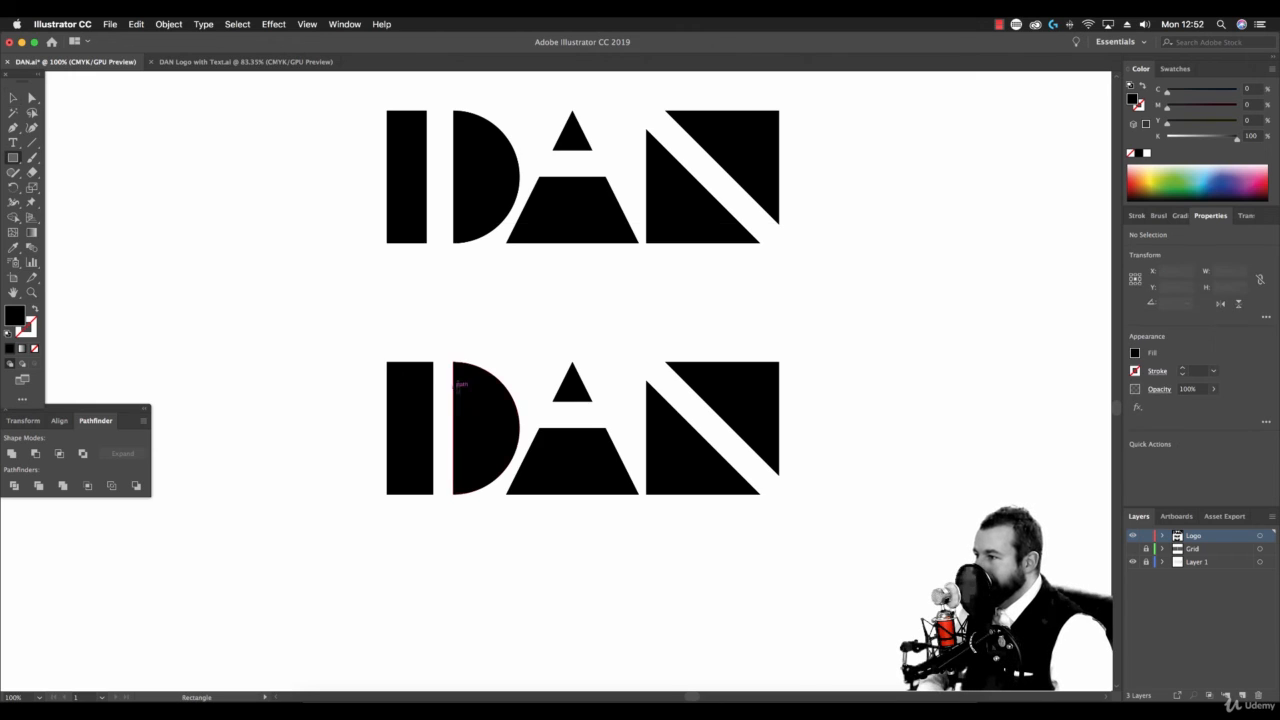
{"action": "left_click_drag", "start_coordinate": [432, 362], "coordinate": [454, 496]}
{"action": "key", "text": "v"}
{"action": "left_click_drag", "start_coordinate": [448, 385], "coordinate": [896, 385]}
- Trace the lower A's full outline as one triangle with the Pen tool and delete the old A pieces
{"action": "key", "text": "p"}
{"action": "left_click", "coordinate": [507, 494]}
{"action": "left_click", "coordinate": [572, 362]}
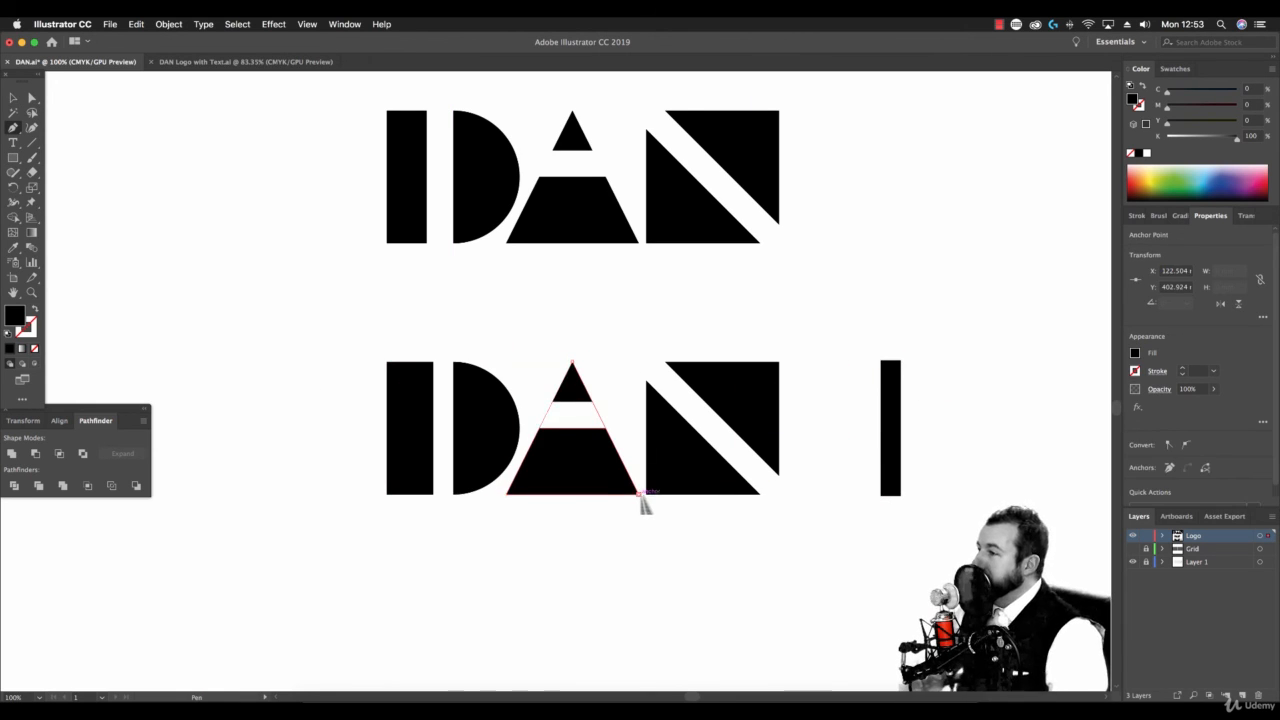
{"action": "left_click", "coordinate": [638, 494]}
{"action": "left_click", "coordinate": [507, 494]}
{"action": "key", "text": "v"}
{"action": "key", "text": "super+shift+a"}
{"action": "left_click", "coordinate": [582, 398]}
{"action": "mouse_move", "coordinate": [566, 425]}
{"action": "left_mouse_down"}
{"action": "mouse_move", "coordinate": [568, 473]}
{"action": "mouse_move", "coordinate": [571, 427]}
{"action": "left_mouse_up"}
{"action": "key", "text": "Delete"}
- Turn the spacer bar horizontal and use it to cut the lower A's crossbar gap to the bar's thickness
{"action": "left_click", "coordinate": [890, 412]}
{"action": "left_click_drag", "start_coordinate": [880, 360], "coordinate": [822, 438]}
{"action": "left_click_drag", "start_coordinate": [925, 429], "coordinate": [620, 421]}
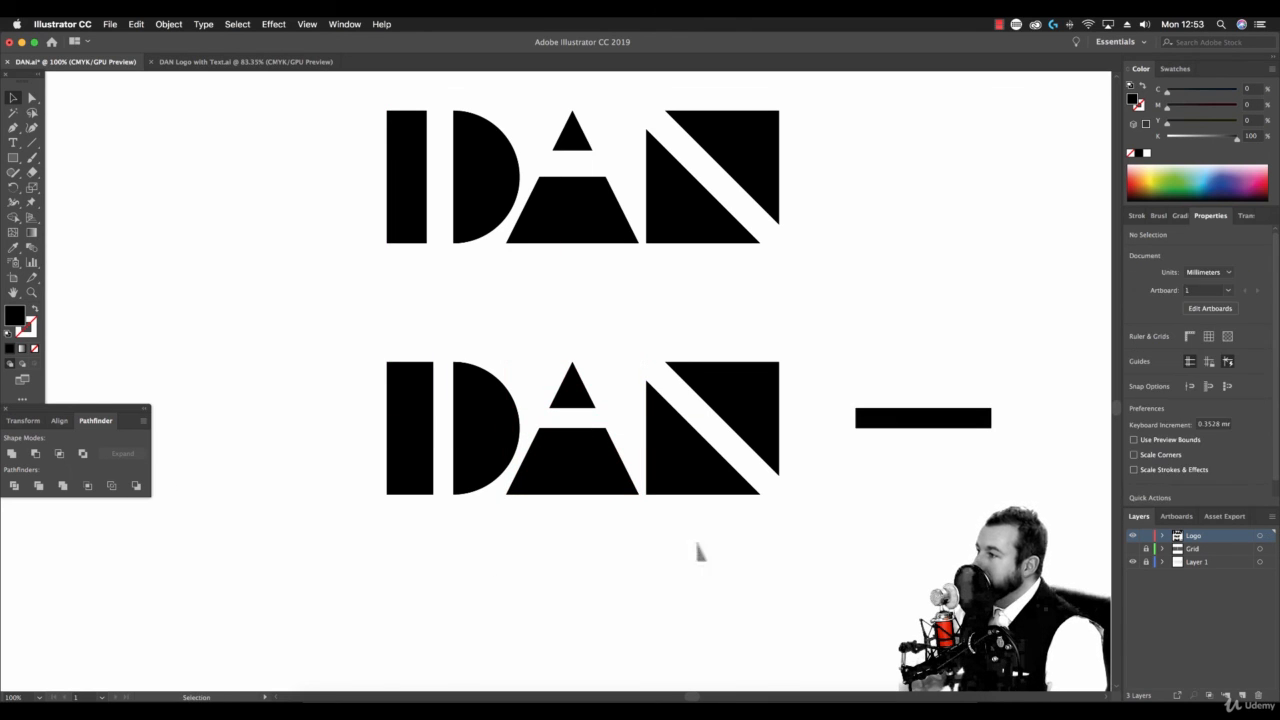
{"action": "left_click", "coordinate": [694, 551]}
- Draw a square exactly over the lower N as the base for recutting its diagonal
{"action": "key", "text": "m"}
{"action": "mouse_move", "coordinate": [646, 362]}
{"action": "left_mouse_down"}
{"action": "mouse_move", "coordinate": [743, 408]}
{"action": "mouse_move", "coordinate": [779, 495]}
{"action": "left_mouse_up"}
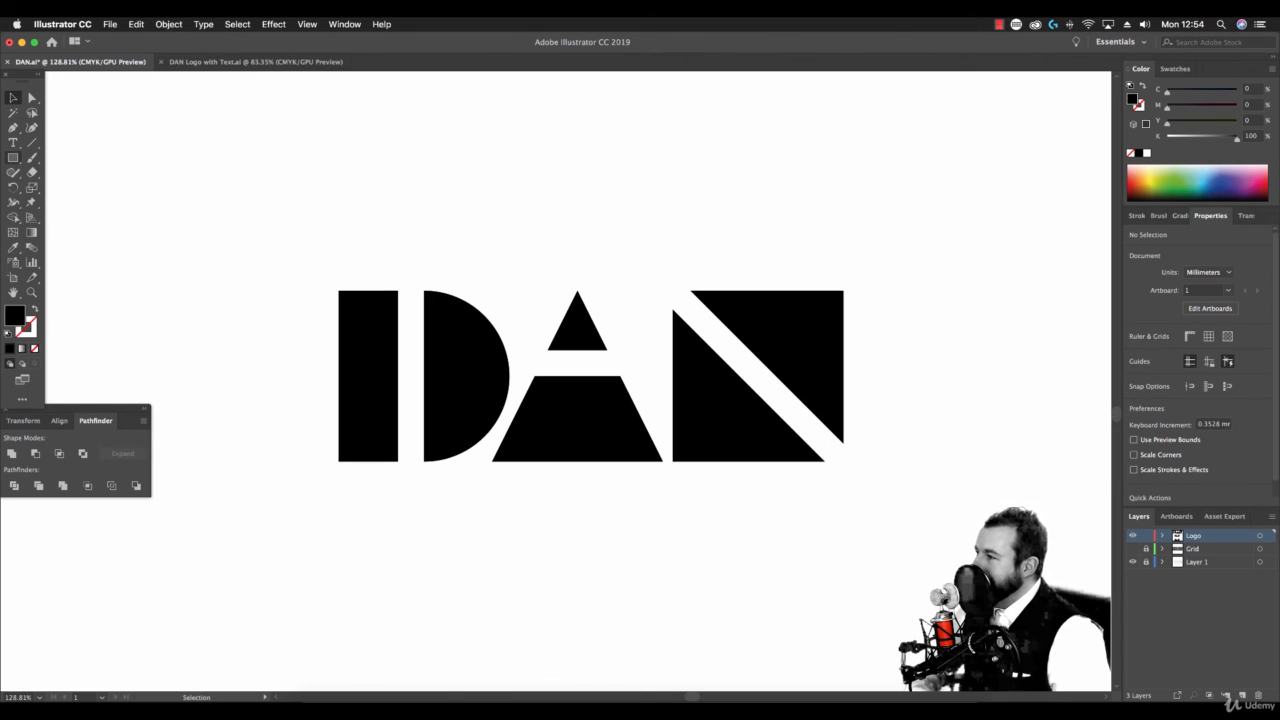
- Draw a rectangle about 195 by 25 mm resting on the letters' top edge, and fill it yellow-green
{"action": "key", "text": "m"}
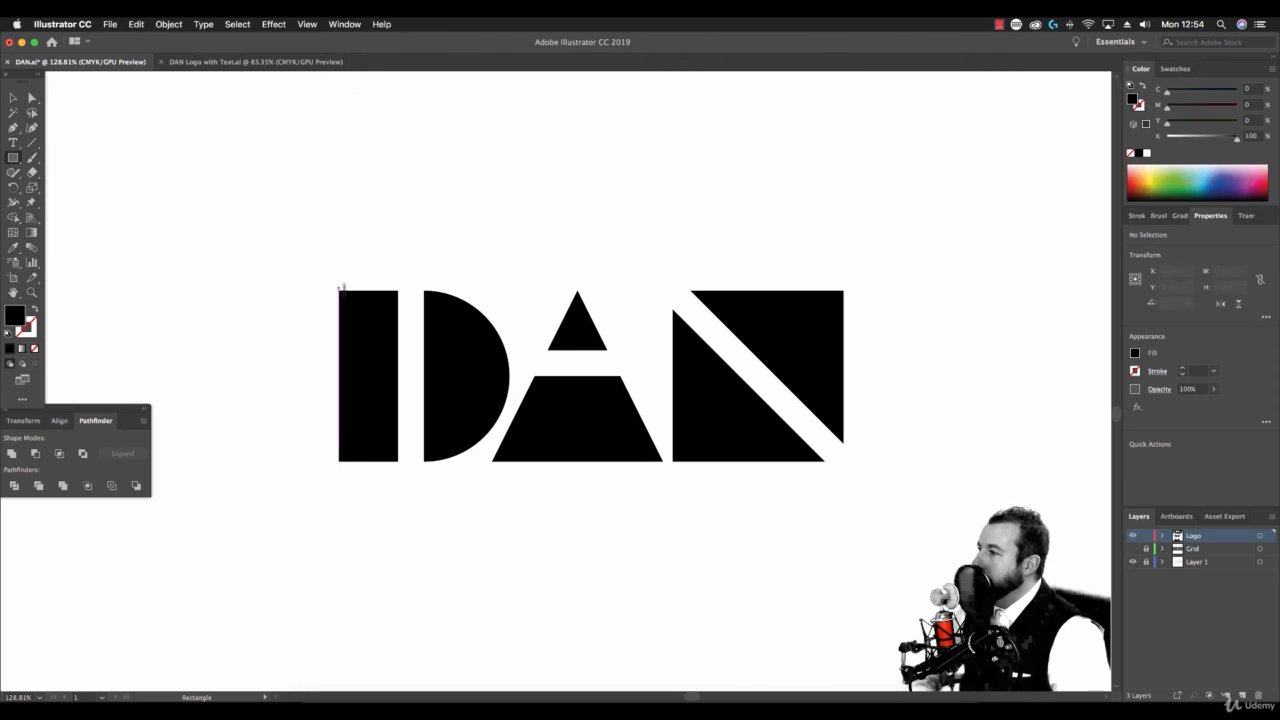
{"action": "mouse_move", "coordinate": [340, 289]}
{"action": "left_mouse_down"}
{"action": "mouse_move", "coordinate": [886, 226]}
{"action": "mouse_move", "coordinate": [872, 222]}
{"action": "left_mouse_up"}
{"action": "left_click", "coordinate": [1150, 190]}
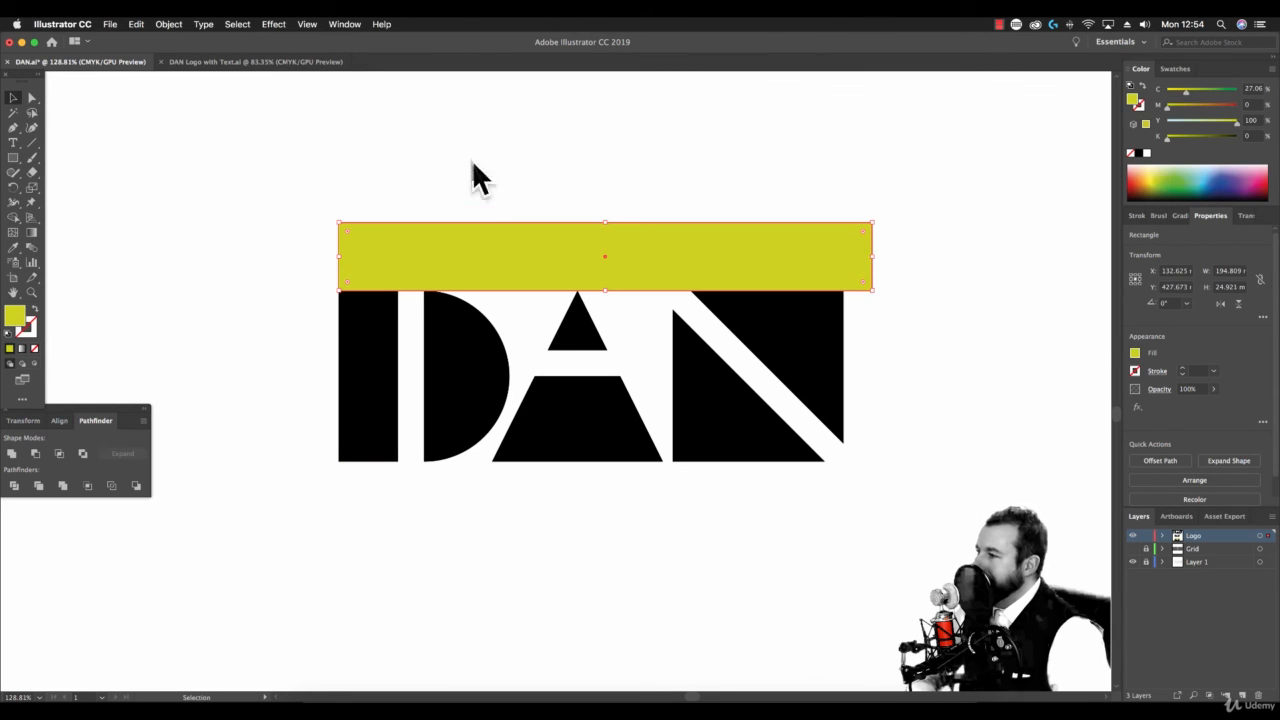
- Move the yellow-green bar up and stretch the A vertically so its apex slightly overshoots the other letters
{"action": "left_click", "coordinate": [585, 334]}
{"action": "left_click_drag", "start_coordinate": [585, 296], "coordinate": [584, 289]}
{"action": "left_click_drag", "start_coordinate": [604, 242], "coordinate": [606, 226]}
{"action": "left_click", "coordinate": [638, 187]}
{"action": "left_click", "coordinate": [583, 322]}
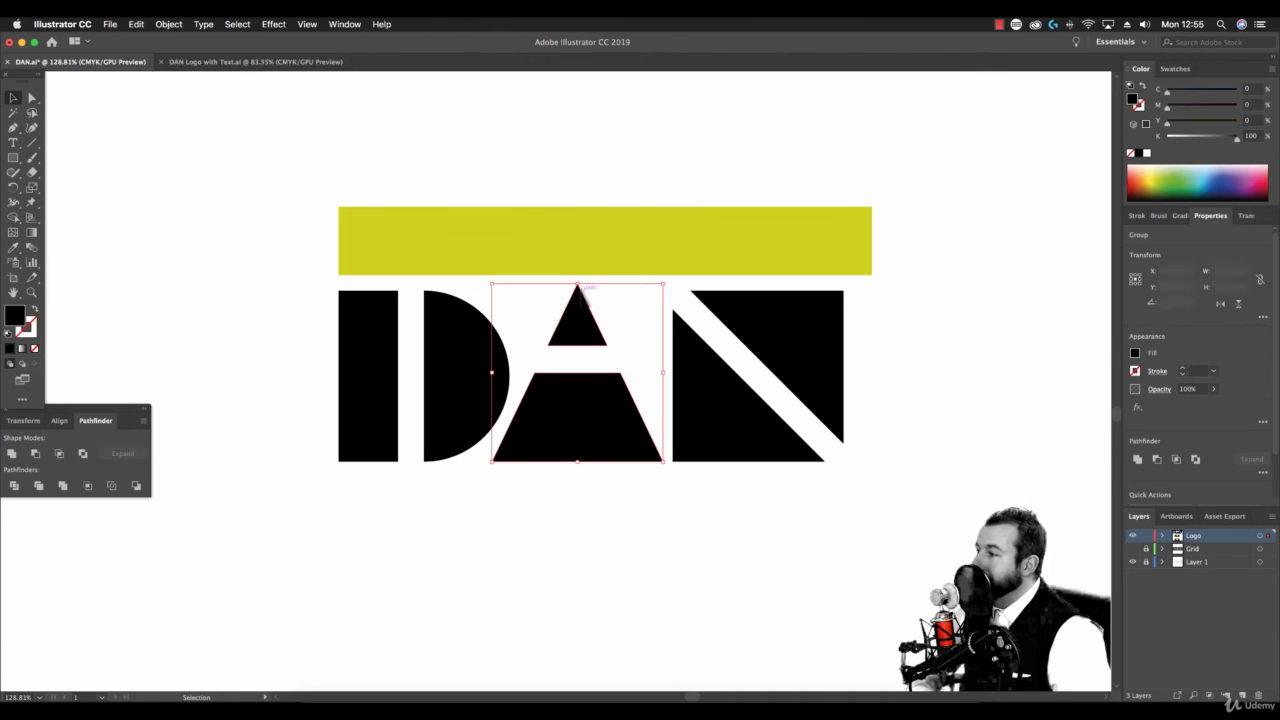
{"action": "left_click_drag", "start_coordinate": [578, 284], "coordinate": [578, 288]}
- Check the A's overshoot against the yellow-green bar, delete the bar, and move the whole logo straight up
{"action": "left_click", "coordinate": [620, 232]}
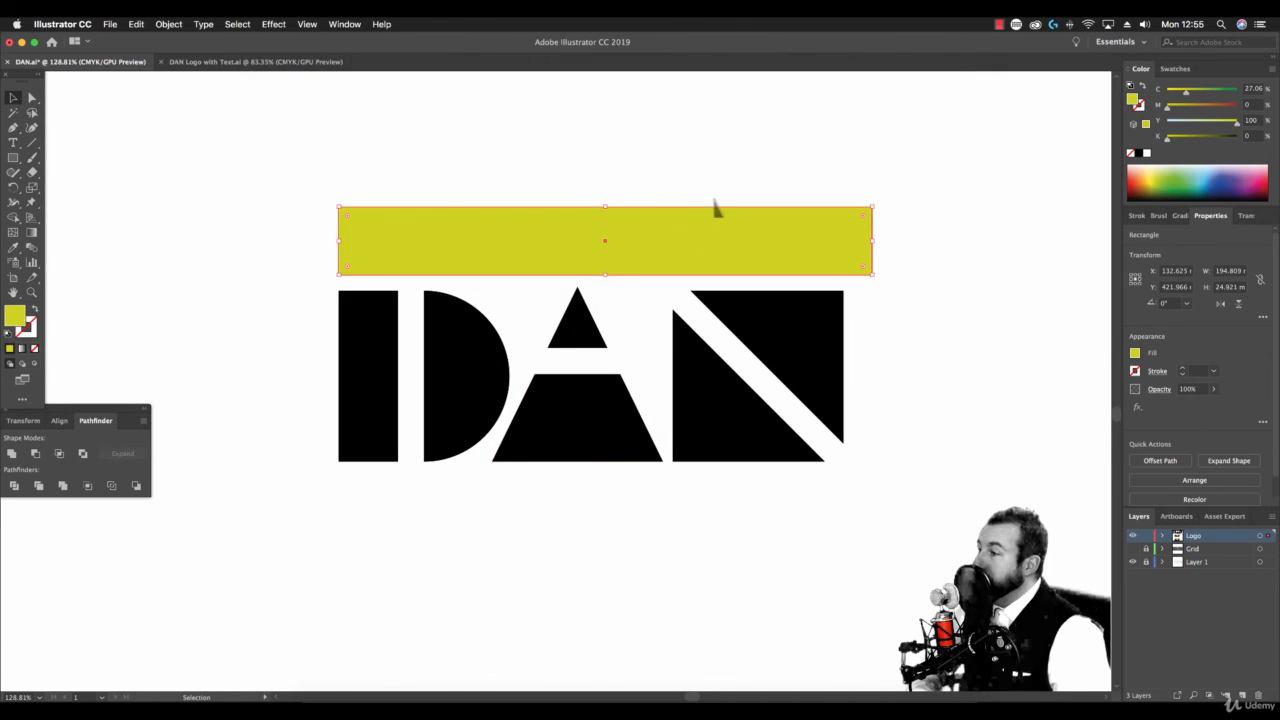
{"action": "left_click_drag", "start_coordinate": [727, 255], "coordinate": [720, 277]}
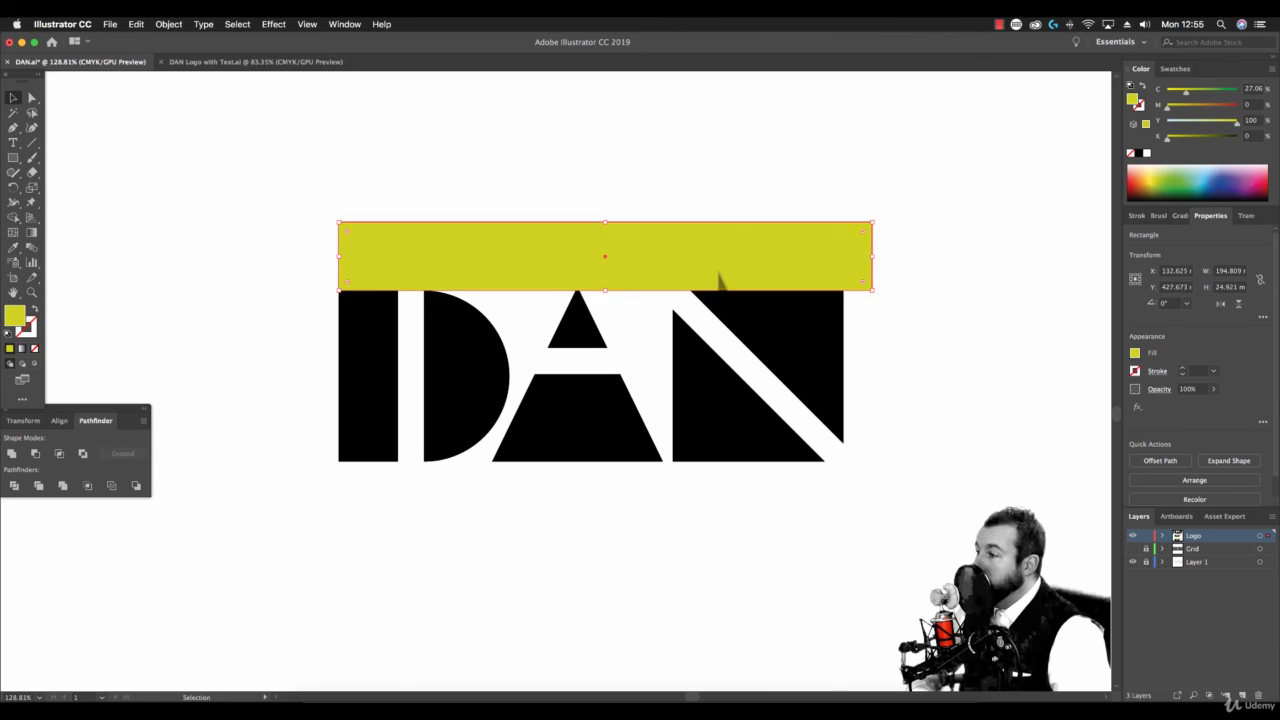
{"action": "key", "text": "Delete"}
{"action": "left_click_drag", "start_coordinate": [758, 484], "coordinate": [470, 245]}
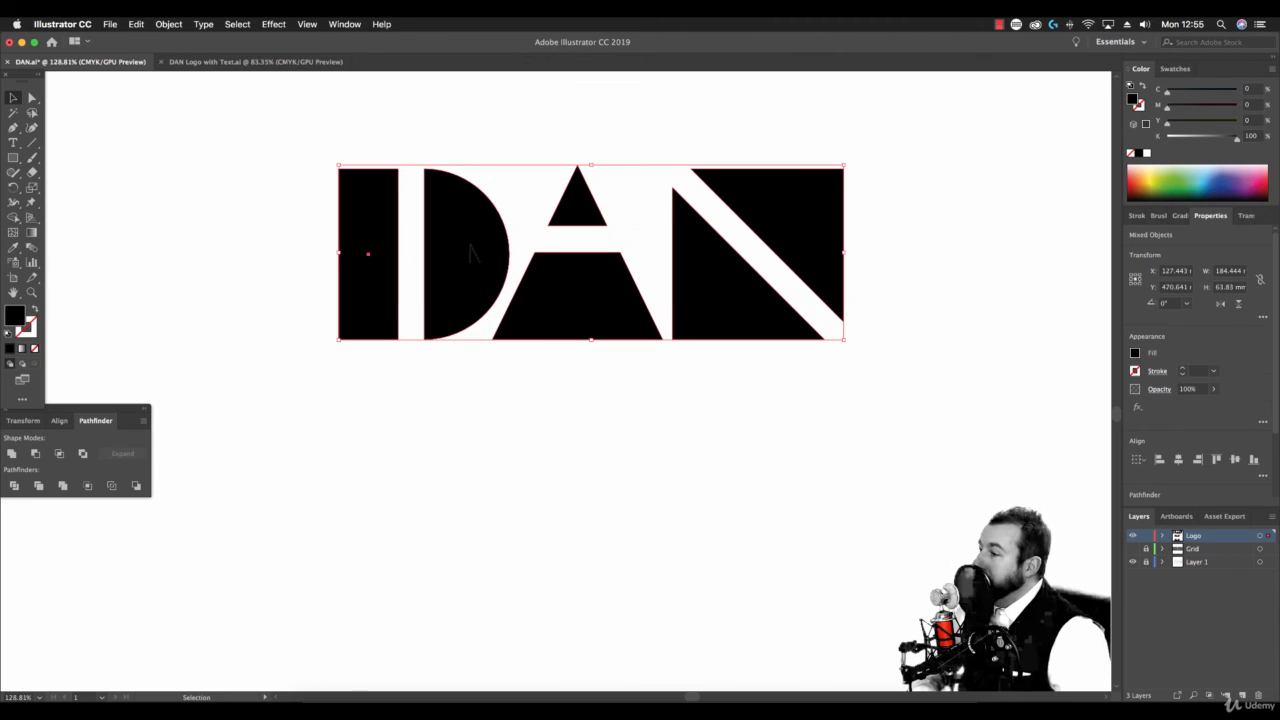
{"action": "left_click", "coordinate": [522, 125]}
- Fill the D's stem light grey and its bowl pink from the swatches
{"action": "left_click", "coordinate": [368, 252]}
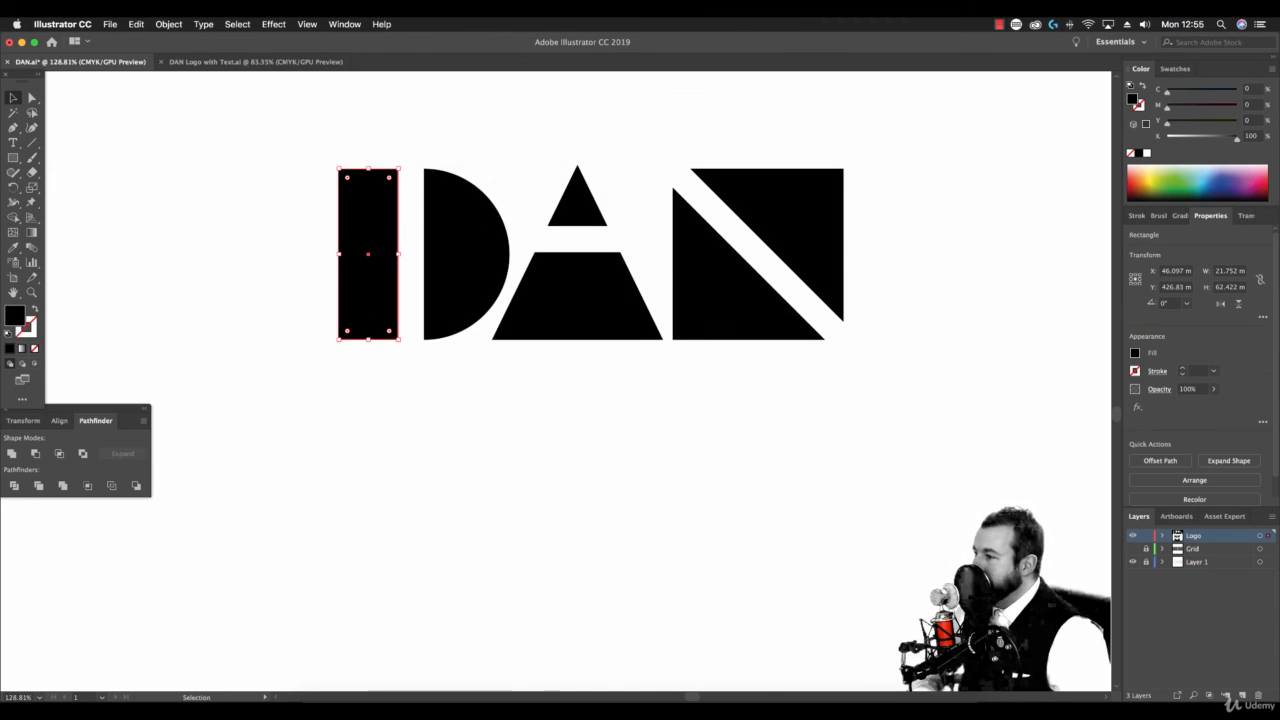
{"action": "left_click", "coordinate": [1172, 68]}
{"action": "left_click", "coordinate": [1212, 143]}
{"action": "left_click", "coordinate": [465, 255]}
{"action": "left_click", "coordinate": [1141, 152]}
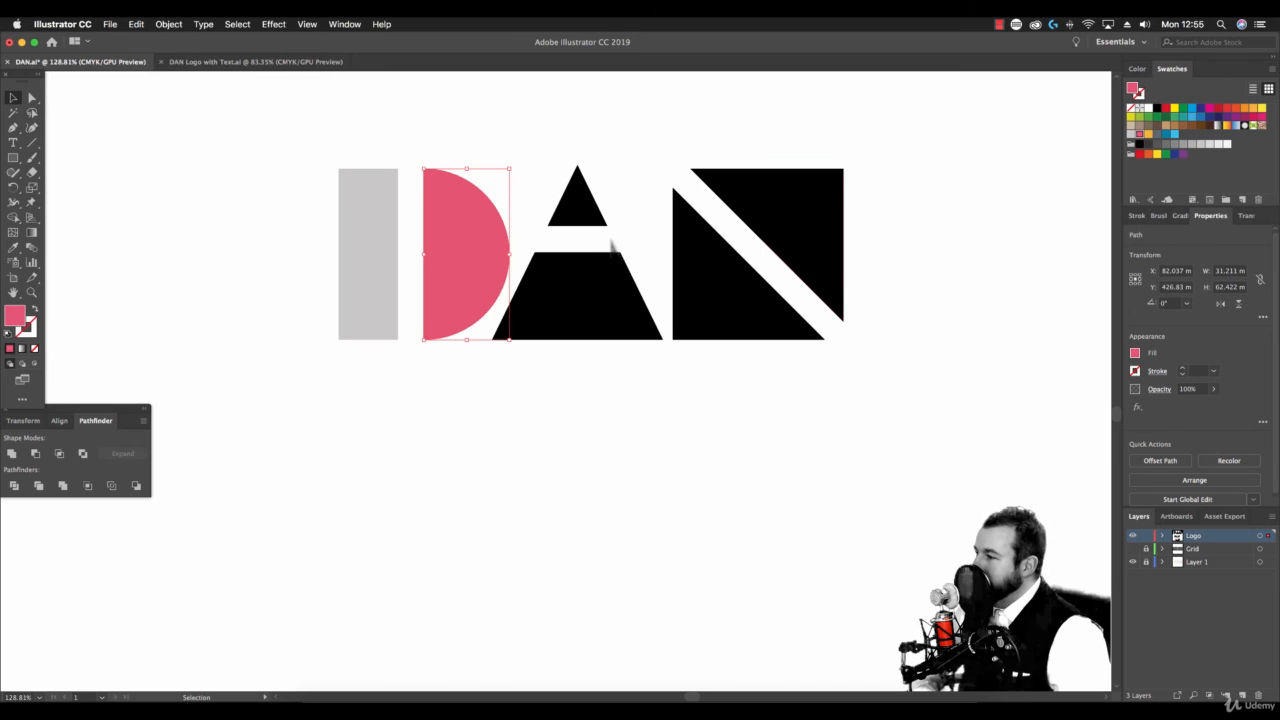
- Ungroup the A and fill its lower trapezoid amber and its top triangle slate grey
{"action": "left_click", "coordinate": [577, 290]}
{"action": "left_click", "coordinate": [168, 24]}
{"action": "left_click", "coordinate": [180, 82]}
{"action": "left_click", "coordinate": [577, 300]}
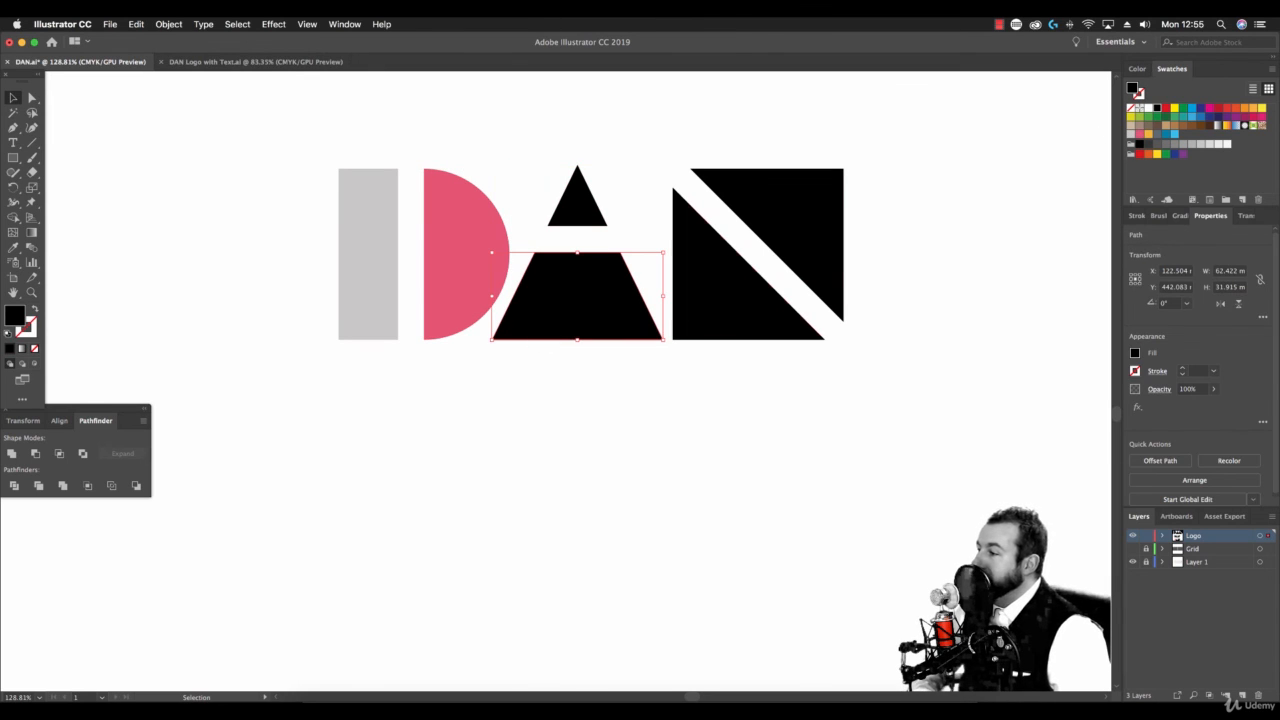
{"action": "left_click", "coordinate": [1156, 152]}
{"action": "left_click", "coordinate": [577, 200]}
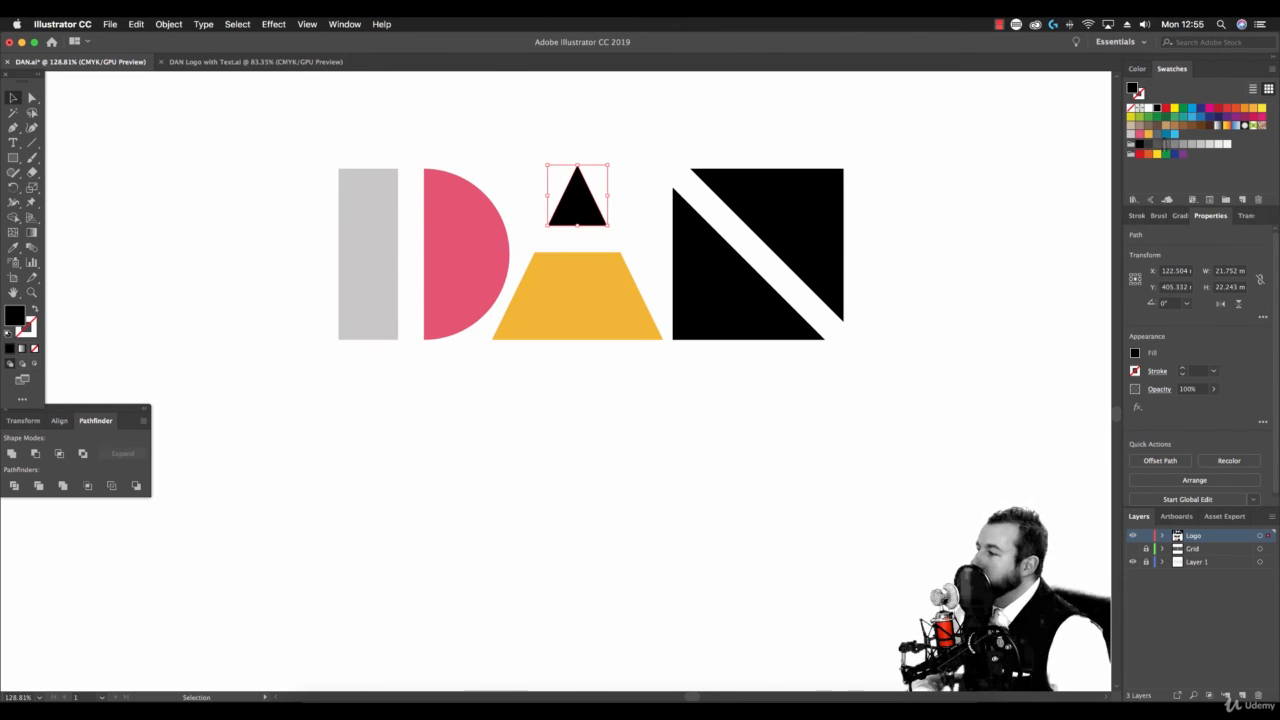
{"action": "left_click", "coordinate": [1208, 125]}
- Fill the N dark blue, ungroup it, and fill its upper triangle light blue
{"action": "left_click", "coordinate": [737, 286]}
{"action": "left_click", "coordinate": [1165, 133]}
{"action": "left_click", "coordinate": [168, 24]}
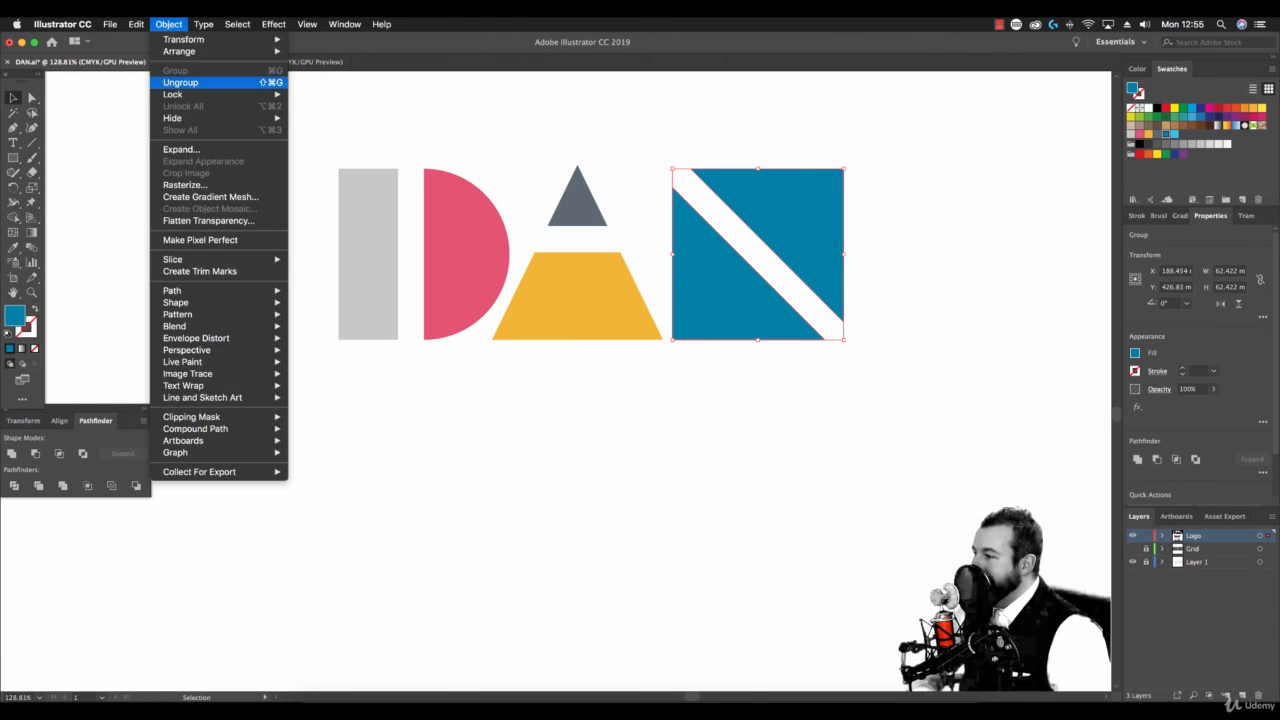
{"action": "left_click", "coordinate": [180, 82]}
{"action": "left_click", "coordinate": [640, 150]}
{"action": "left_click", "coordinate": [786, 214]}
{"action": "left_click", "coordinate": [1174, 134]}
{"action": "left_click", "coordinate": [955, 345]}
- Move the sideways A left of the lower logo copy, and group the N's two triangles and move them left beside it
{"action": "scroll", "coordinate": [908, 398], "scroll_direction": "up", "scroll_amount": 1}
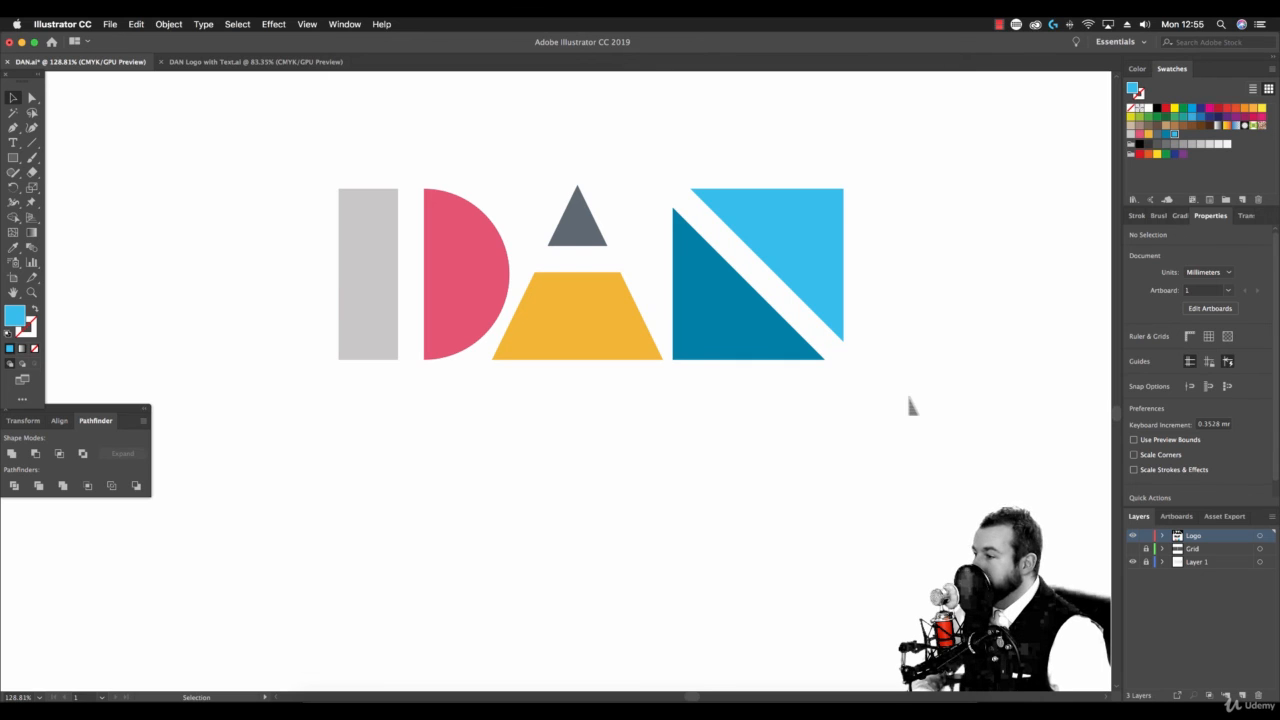
{"action": "left_click_drag", "start_coordinate": [622, 490], "coordinate": [252, 492]}
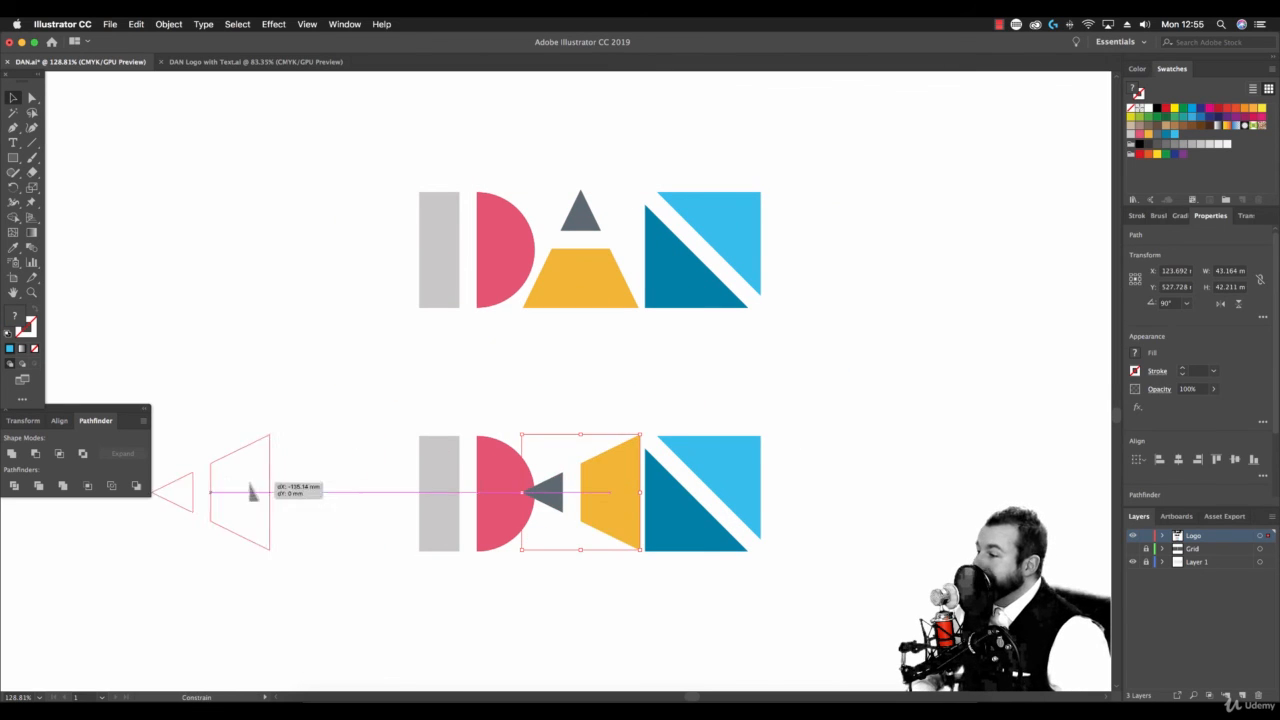
{"action": "left_click", "coordinate": [722, 470]}
{"action": "left_click", "coordinate": [680, 515], "text": "shift"}
{"action": "left_click", "coordinate": [168, 24]}
{"action": "left_click", "coordinate": [175, 70]}
{"action": "left_click_drag", "start_coordinate": [722, 483], "coordinate": [366, 483]}
- Arrange the pieces in a row as a pencil, with the A as tip, the N in the middle and the D last
{"action": "left_click_drag", "start_coordinate": [170, 420], "coordinate": [505, 570]}
{"action": "left_click_drag", "start_coordinate": [508, 527], "coordinate": [745, 527]}
{"action": "left_click_drag", "start_coordinate": [705, 478], "coordinate": [647, 472]}
{"action": "left_click_drag", "start_coordinate": [601, 477], "coordinate": [613, 477]}
{"action": "left_click", "coordinate": [649, 376]}
- Switch to Outline view and fit the spacer bar precisely between the N and the D's stem
{"action": "left_click", "coordinate": [306, 24]}
{"action": "left_click", "coordinate": [318, 51]}
{"action": "key", "text": "z"}
{"action": "left_click", "coordinate": [557, 489]}
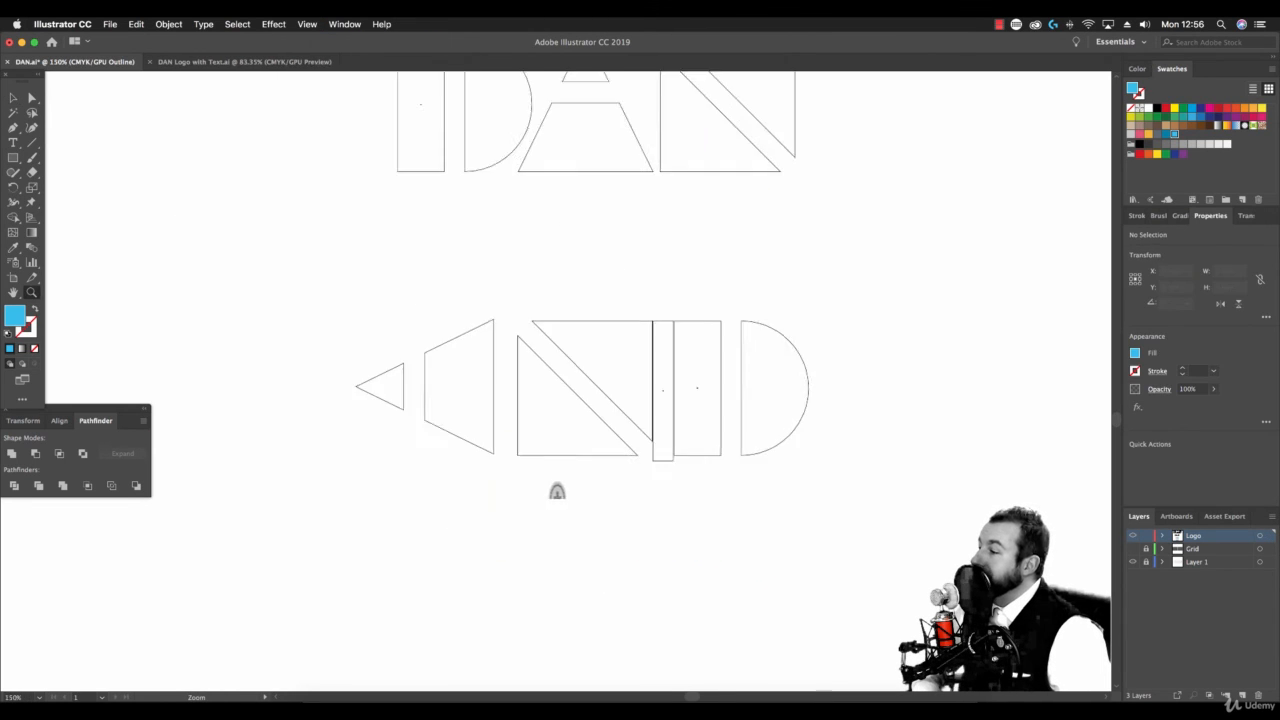
{"action": "left_click", "coordinate": [644, 413]}
{"action": "key", "text": "v"}
{"action": "mouse_move", "coordinate": [702, 374]}
{"action": "left_mouse_down"}
{"action": "mouse_move", "coordinate": [646, 374]}
{"action": "mouse_move", "coordinate": [702, 372]}
{"action": "left_mouse_up"}
{"action": "left_click", "coordinate": [655, 229]}
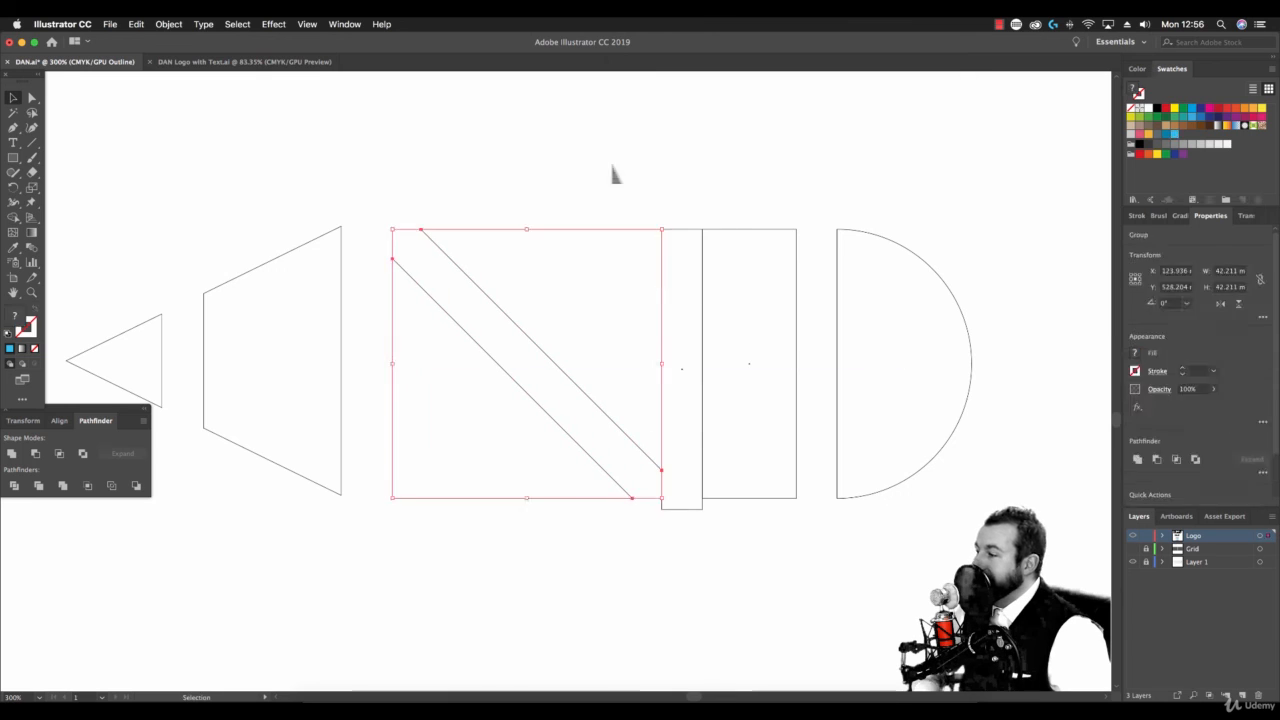
- Use the spacer bar to set the same gap between the sideways A and the N, and delete the bar
{"action": "left_click_drag", "start_coordinate": [682, 229], "coordinate": [372, 229]}
{"action": "left_click_drag", "start_coordinate": [341, 312], "coordinate": [351, 312]}
{"action": "key", "text": "super+z"}
{"action": "left_click_drag", "start_coordinate": [137, 268], "coordinate": [215, 350]}
{"action": "left_click_drag", "start_coordinate": [341, 255], "coordinate": [352, 256]}
{"action": "left_click", "coordinate": [374, 229]}
{"action": "key", "text": "Delete"}
- Switch from Outline view back to the full-colour preview of both logo versions
{"action": "left_click", "coordinate": [306, 24]}
{"action": "left_click", "coordinate": [325, 51]}
{"action": "key", "text": "z"}
{"action": "left_click", "coordinate": [466, 369], "text": "alt"}
{"action": "left_click", "coordinate": [582, 379], "text": "alt"}
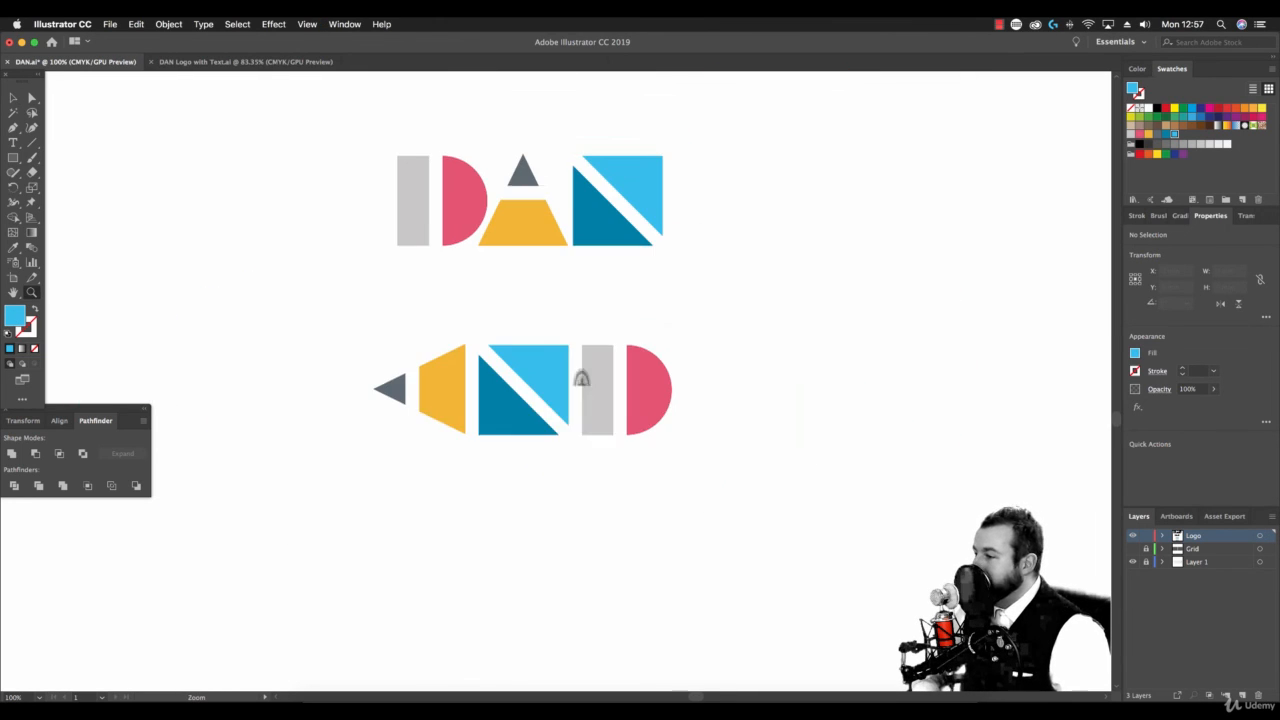
{"action": "scroll", "coordinate": [582, 379], "scroll_direction": "up", "scroll_amount": 3}
{"action": "scroll", "coordinate": [582, 379], "scroll_direction": "left", "scroll_amount": 3}
- Select both pieces of the pencil's sideways A and rotate them 90° clockwise so that the A stands upright
{"action": "key", "text": "v"}
{"action": "left_click", "coordinate": [478, 452]}
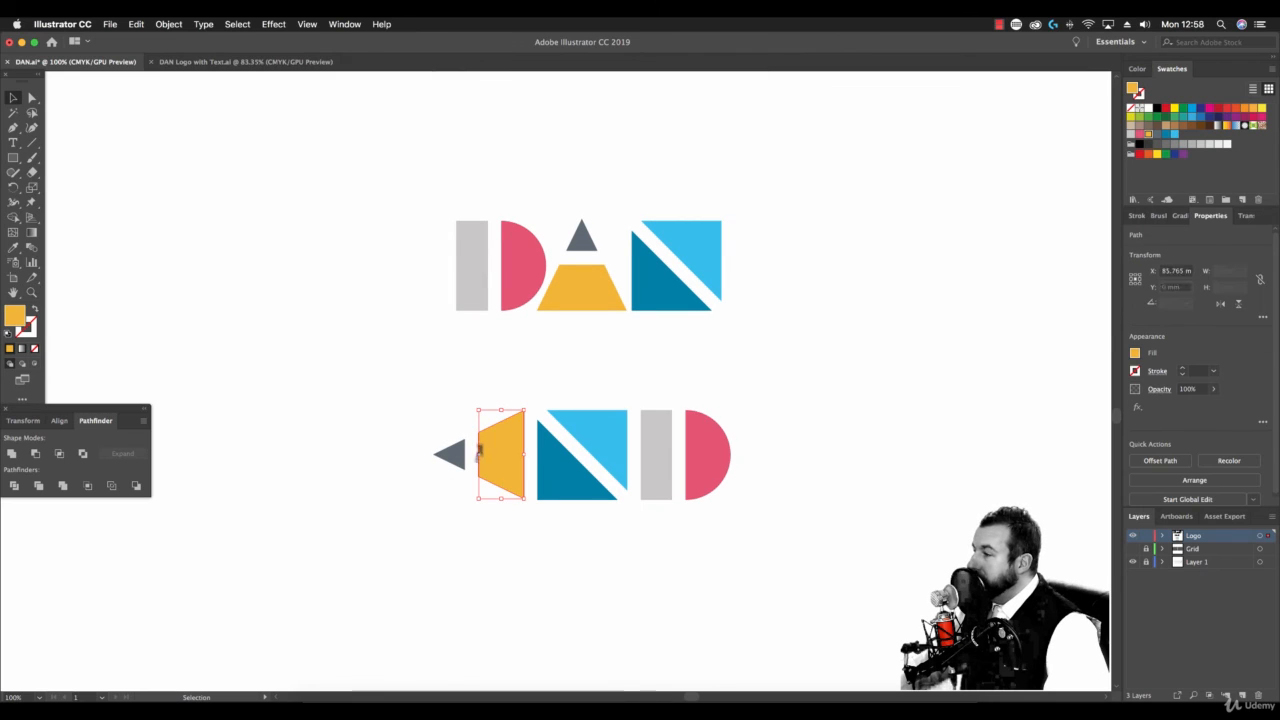
{"action": "left_click", "coordinate": [456, 454], "text": "shift"}
{"action": "left_click_drag", "start_coordinate": [437, 421], "coordinate": [435, 418]}
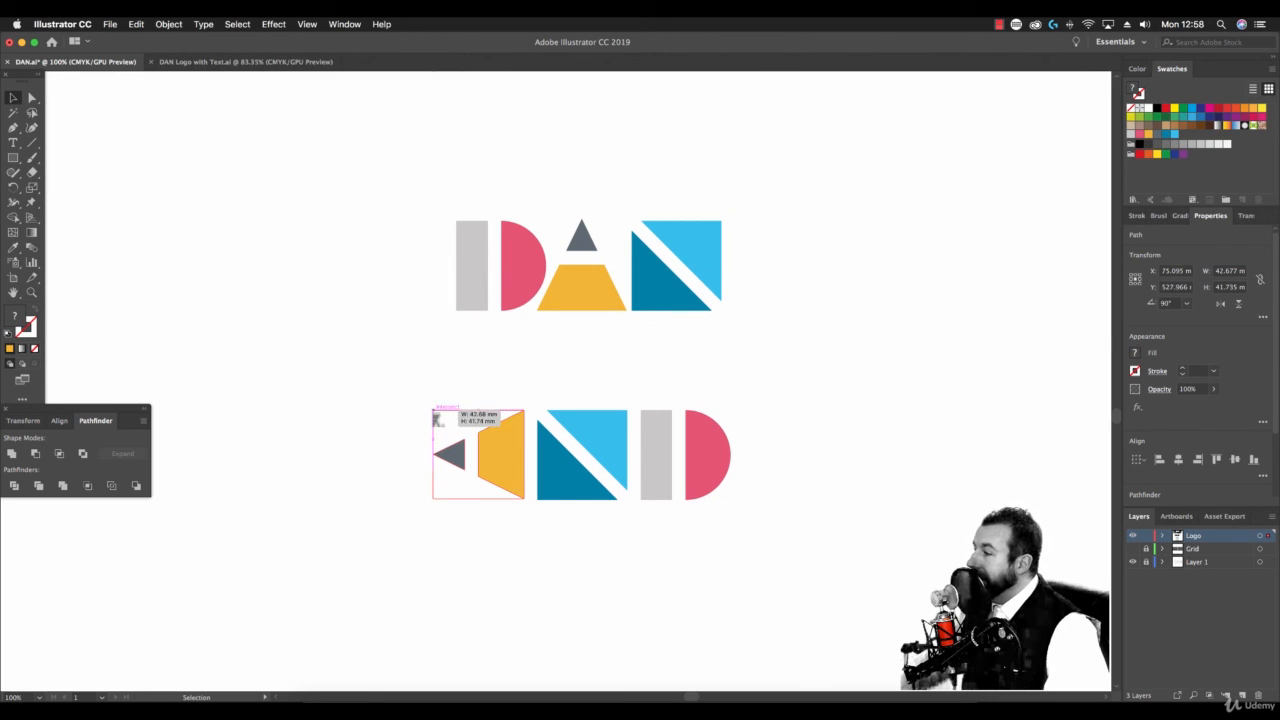
{"action": "left_click_drag", "start_coordinate": [530, 407], "coordinate": [568, 566]}
{"action": "left_click", "coordinate": [568, 566]}
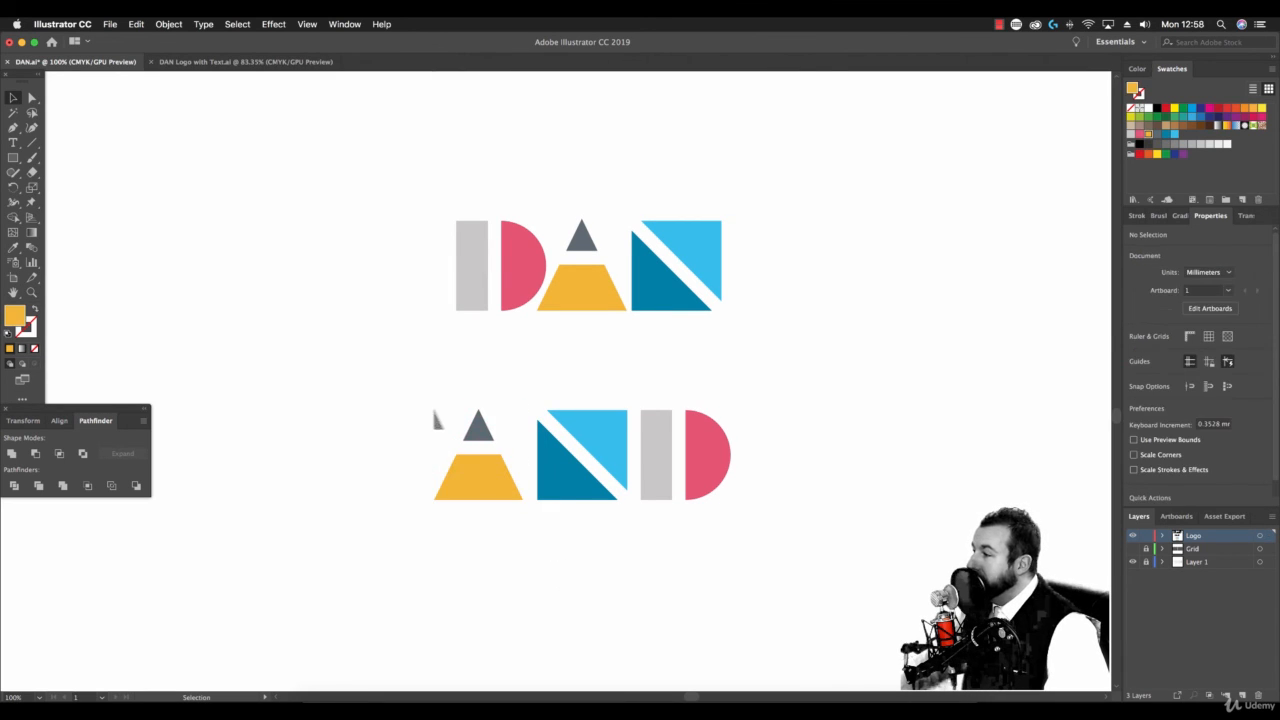
- Group the A's triangle and trapezoid, and rotate the group 90° onto its side as the pencil tip
{"action": "left_click_drag", "start_coordinate": [428, 398], "coordinate": [492, 470]}
{"action": "left_click", "coordinate": [168, 24]}
{"action": "left_click", "coordinate": [200, 68]}
{"action": "scroll", "coordinate": [794, 457], "scroll_direction": "down", "scroll_amount": 5}
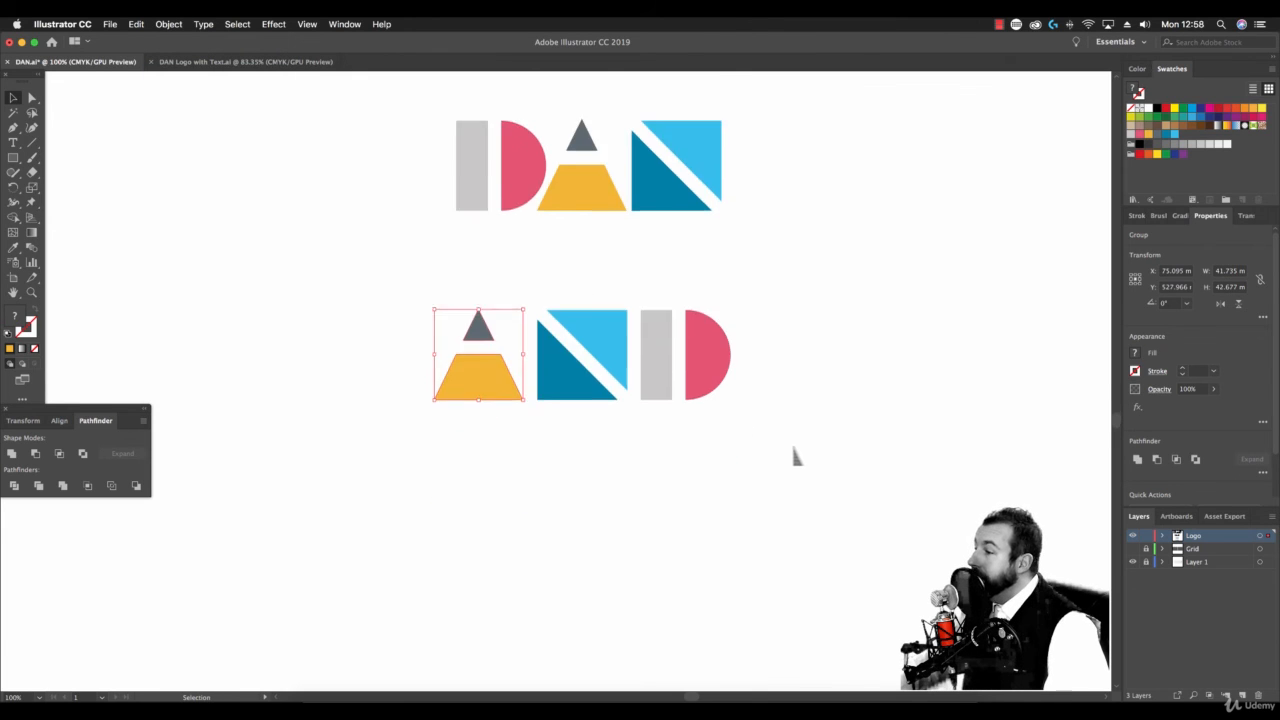
{"action": "left_click_drag", "start_coordinate": [530, 147], "coordinate": [432, 140]}
- Place a copy of the whole pencil arrangement below it and rotate the copy's A upright
{"action": "left_click_drag", "start_coordinate": [351, 148], "coordinate": [806, 312]}
{"action": "left_click_drag", "start_coordinate": [580, 214], "coordinate": [590, 480]}
{"action": "left_click", "coordinate": [505, 460]}
{"action": "left_click_drag", "start_coordinate": [534, 449], "coordinate": [505, 530]}
- Move the copied D's stem and bowl to the front of the A in the lower row
{"action": "left_click", "coordinate": [712, 478]}
{"action": "left_click_drag", "start_coordinate": [712, 478], "coordinate": [424, 478]}
- Nudge the lower row's N to the left to close up its gap with the A
{"action": "left_click", "coordinate": [610, 490]}
{"action": "key", "text": "Left"}
{"action": "key", "text": "Left"}
{"action": "key", "text": "Left"}
{"action": "key", "text": "Left"}
{"action": "key", "text": "Left"}
{"action": "key", "text": "Left"}
{"action": "key", "text": "Left"}
{"action": "key", "text": "Left"}
{"action": "key", "text": "Left"}
{"action": "key", "text": "Left"}
{"action": "key", "text": "Left"}
{"action": "key", "text": "Left"}
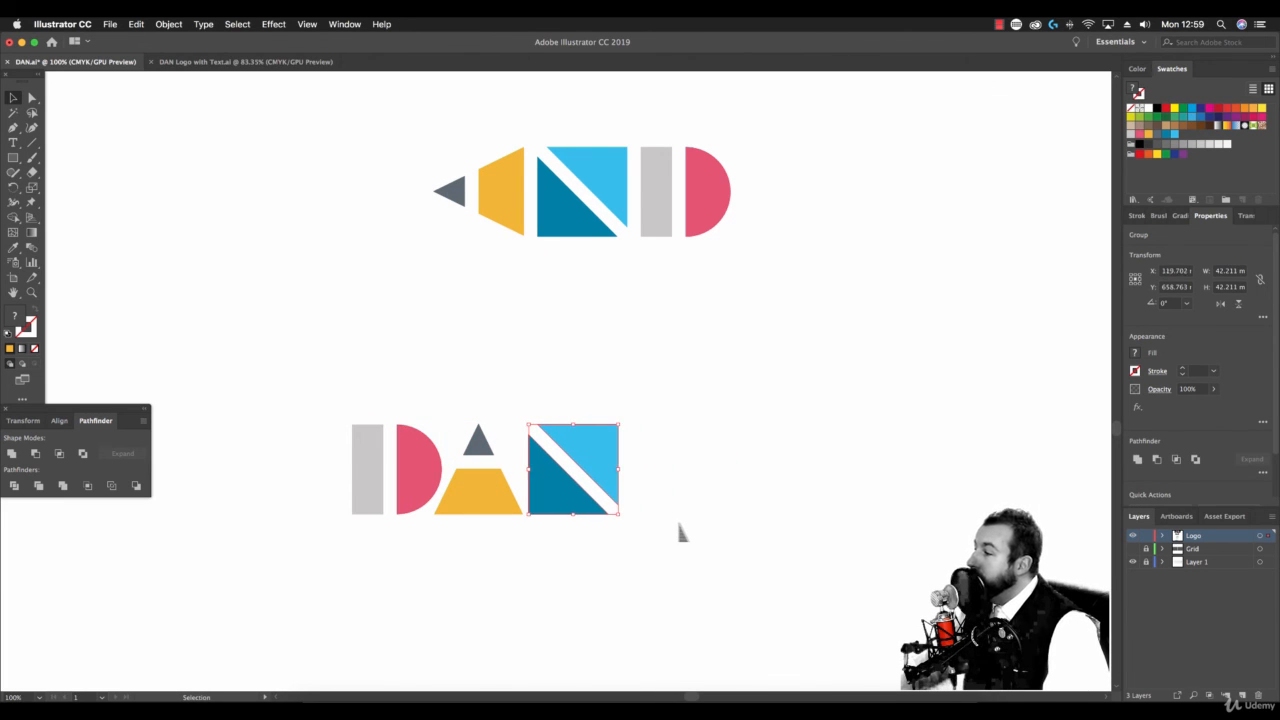
- Select the lower row's A and N together and nudge them two increments left towards the D
{"action": "left_click_drag", "start_coordinate": [723, 563], "coordinate": [460, 430]}
{"action": "key", "text": "Left"}
{"action": "key", "text": "Left"}
- Move the pencil arrangement straight down, closer to the DAN wordmark below it
{"action": "left_click", "coordinate": [517, 394]}
{"action": "left_click_drag", "start_coordinate": [452, 202], "coordinate": [452, 271]}
{"action": "left_click", "coordinate": [350, 293]}
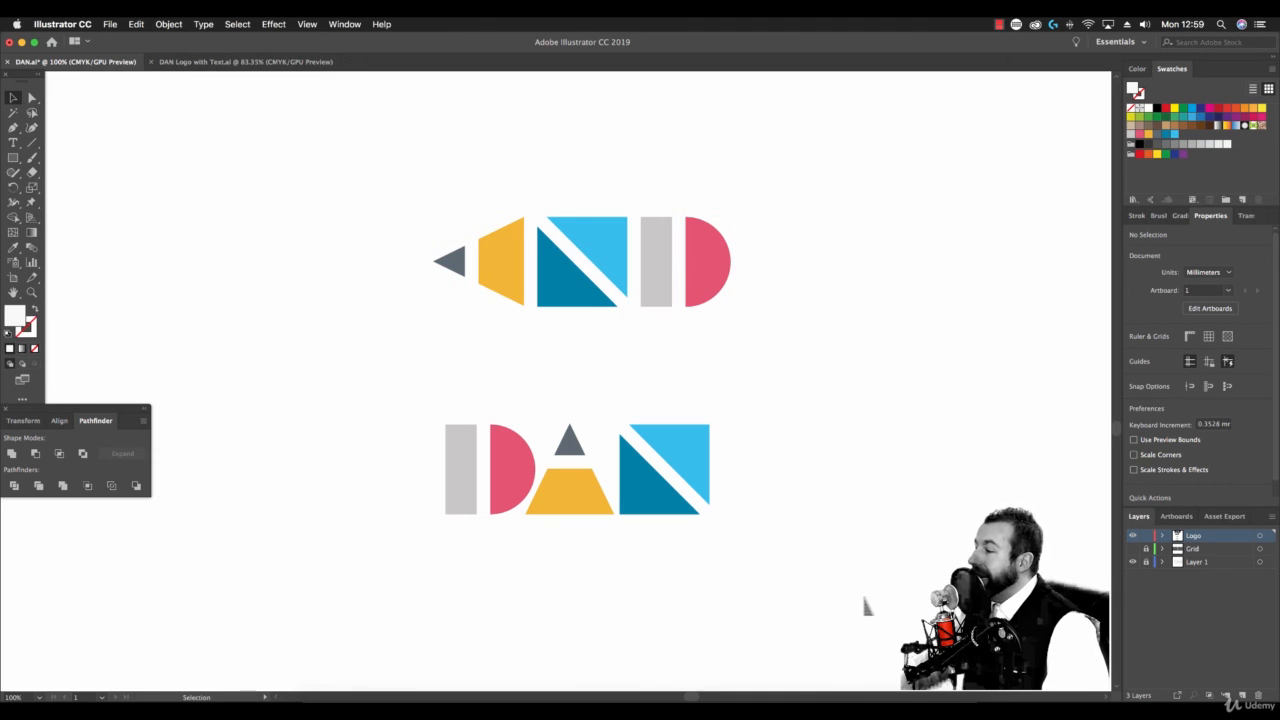